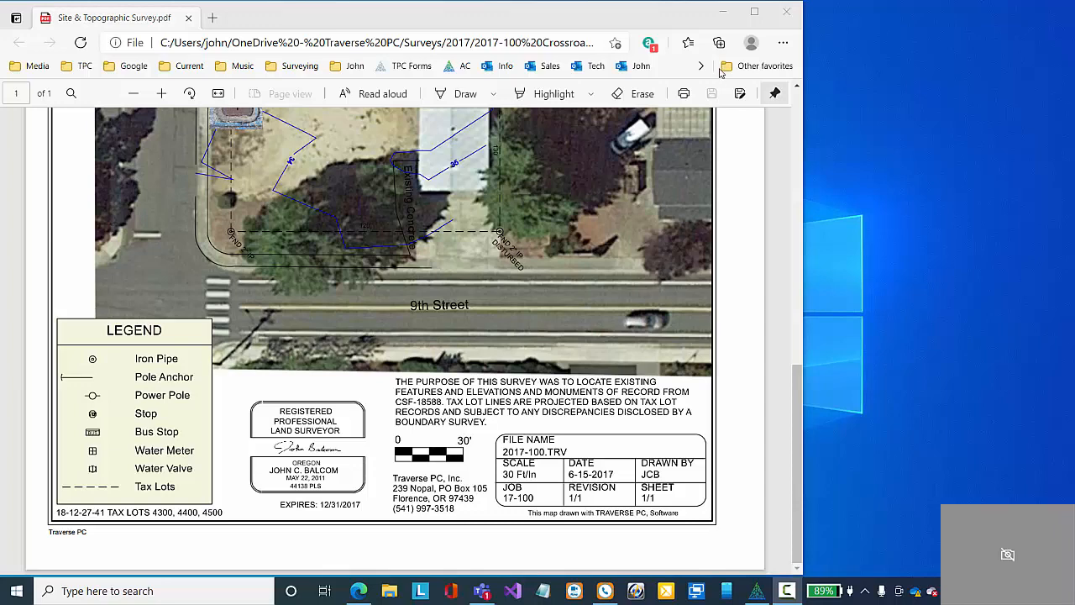
Step: Switch to TPC Desktop, create a plan-view drawing named Drawing1 from the Empty.DRT template, and set its scale to 1 Ft/In
left_click(724, 13)
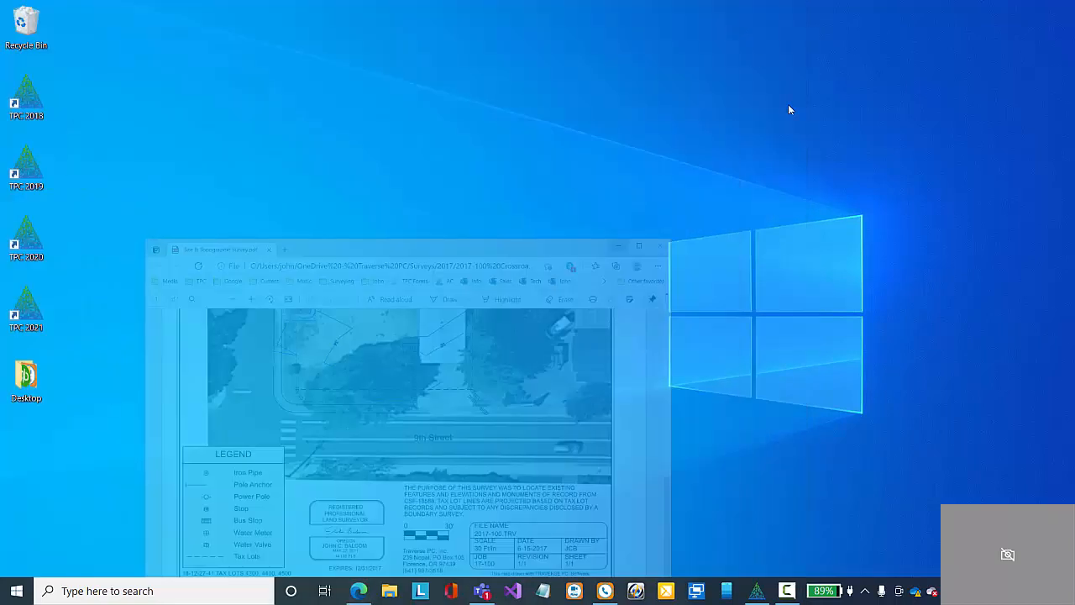
left_click(761, 590)
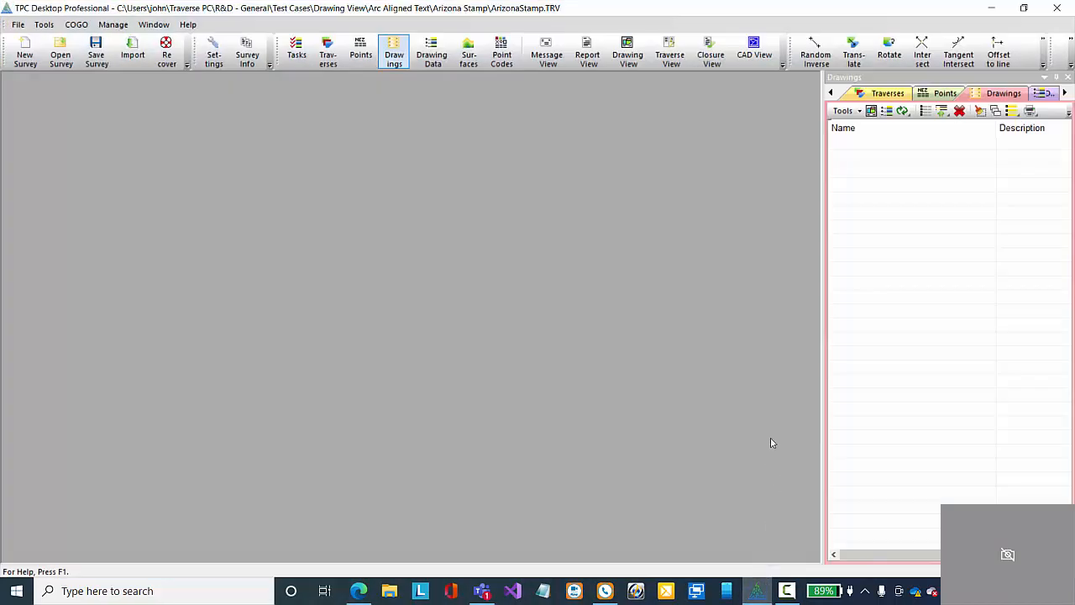
double_click(876, 158)
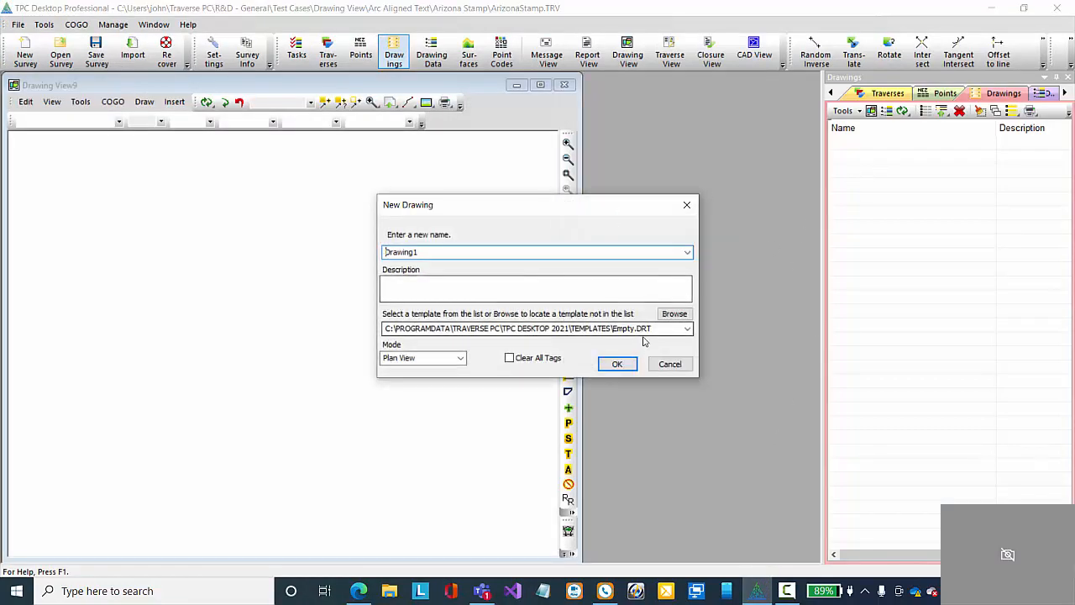
left_click(617, 364)
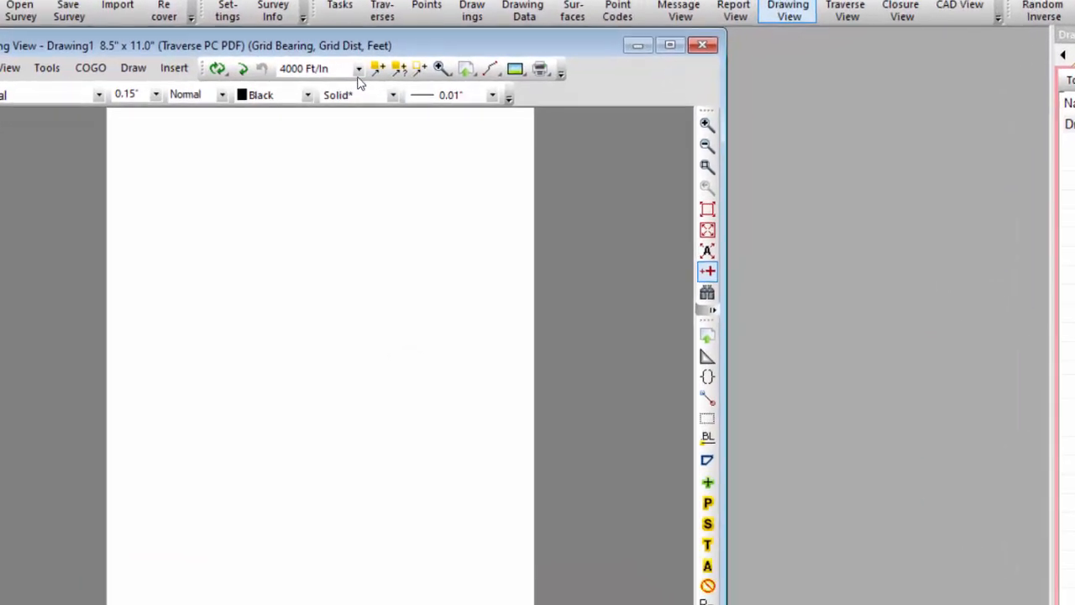
left_click(319, 95)
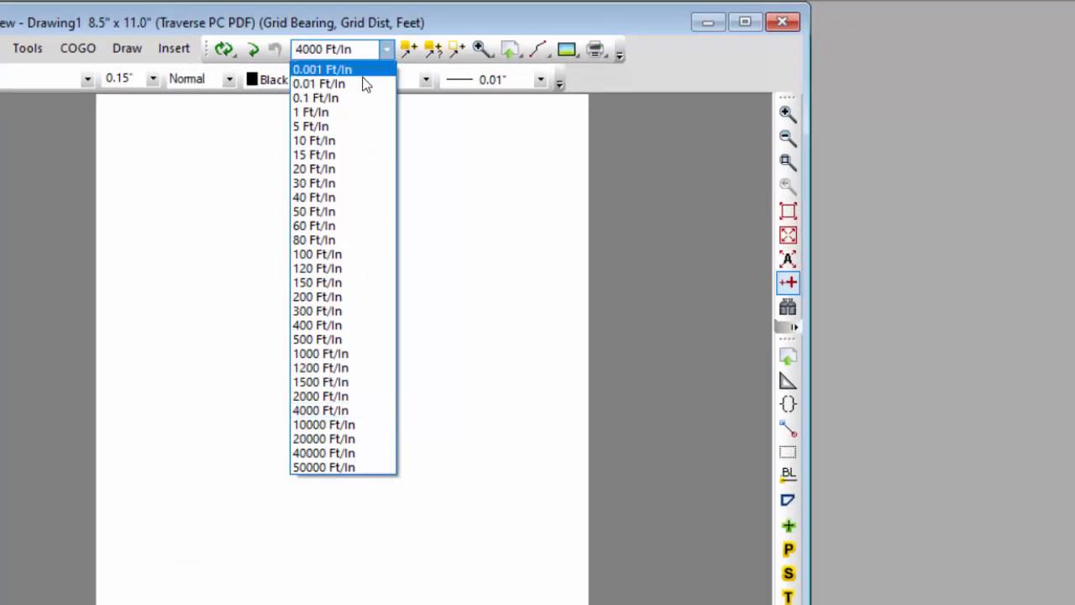
left_click(328, 115)
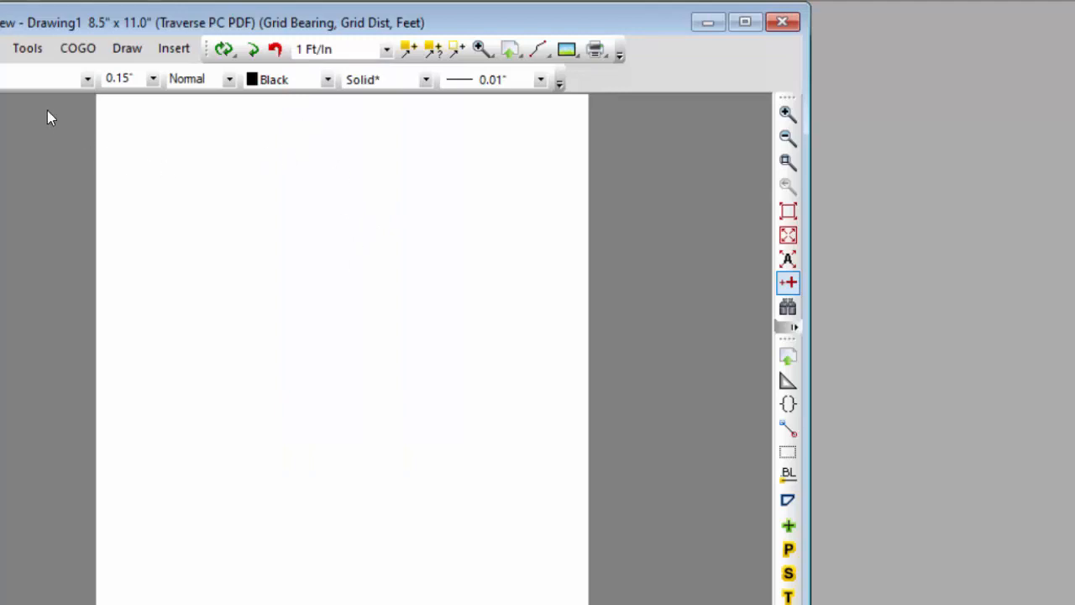
Step: Set up an AutoCAD DWG import into the drawing with the signed Arizona stamp file, without saving the survey first
left_click(22, 51)
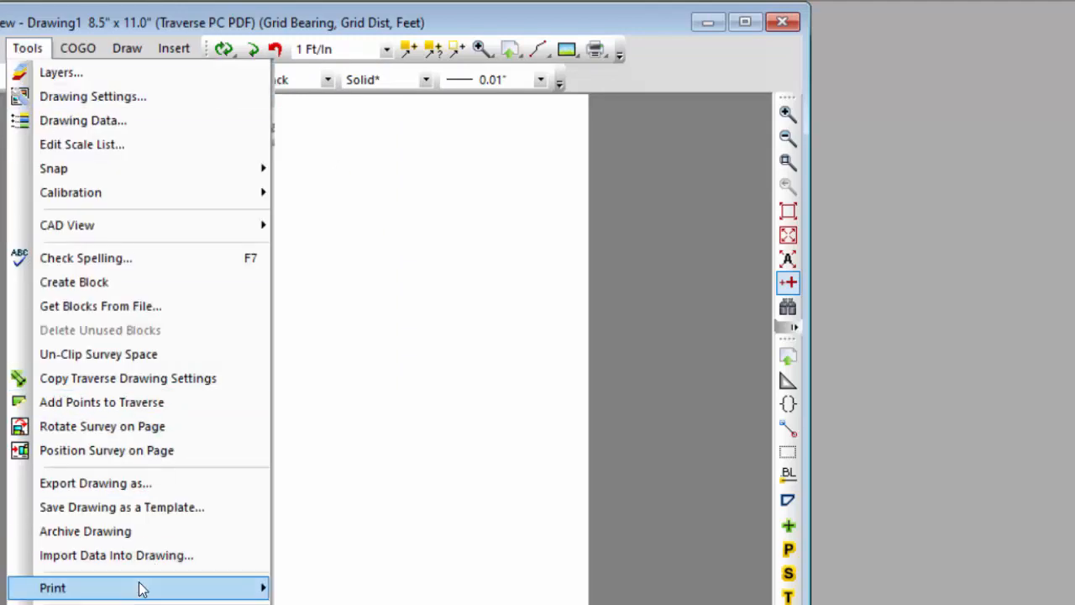
left_click(126, 555)
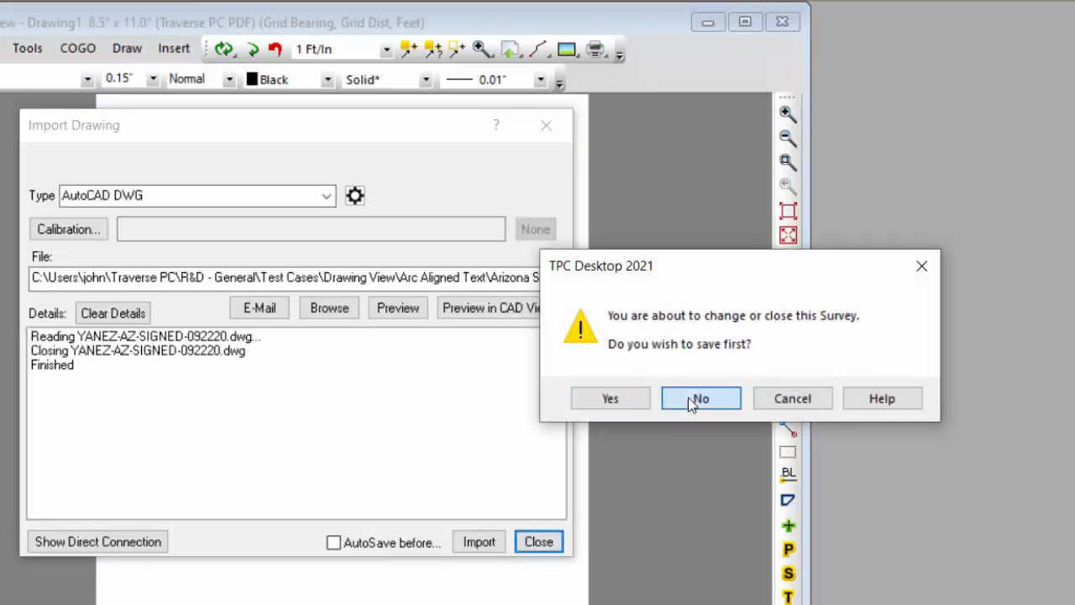
left_click(687, 397)
left_click(109, 313)
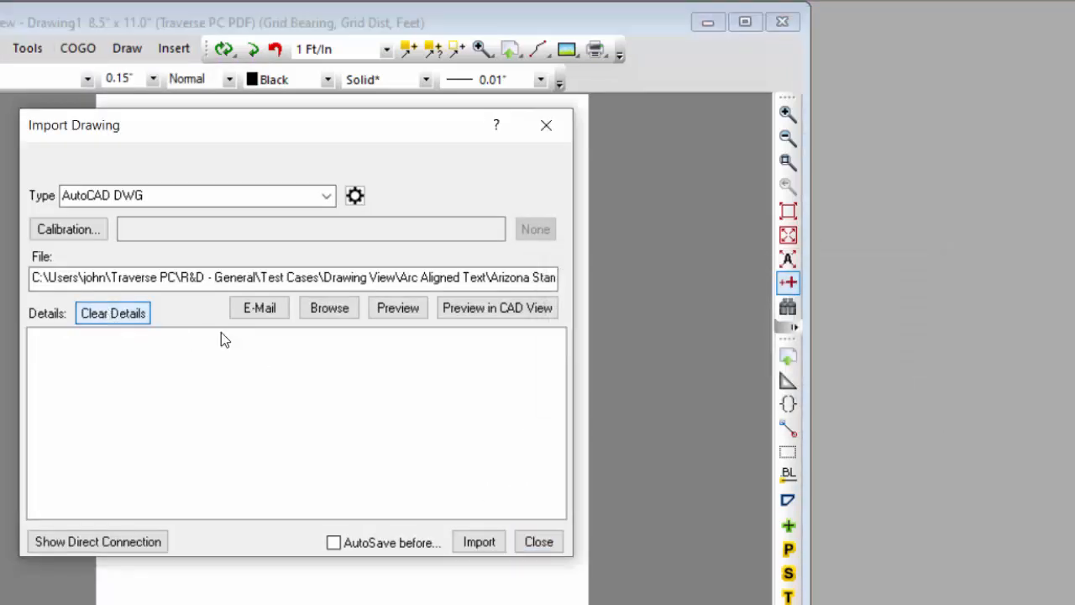
left_click(340, 316)
double_click(392, 153)
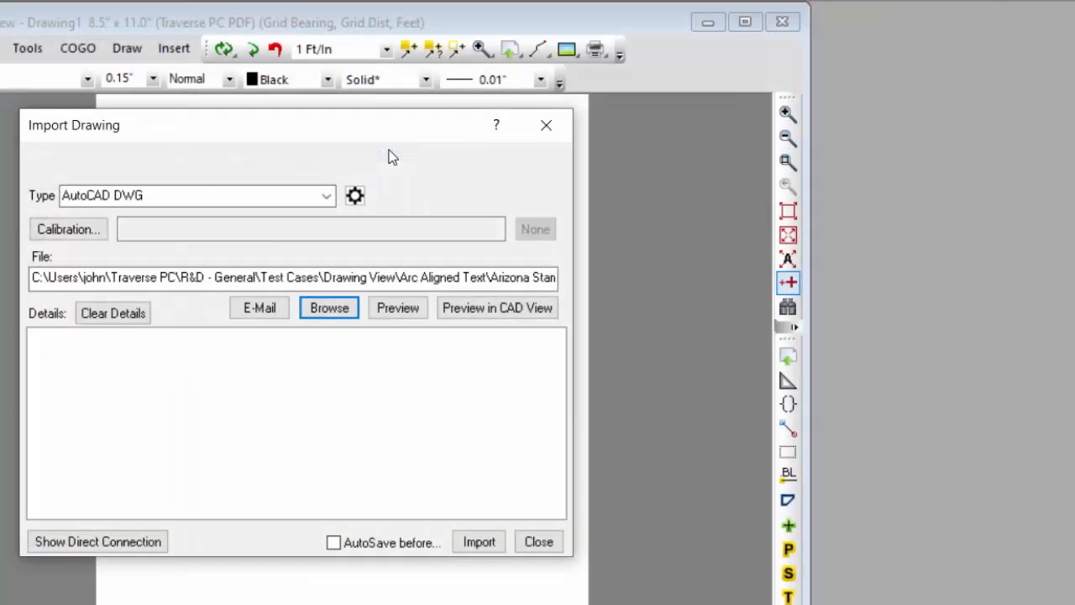
Step: Review the AutoCAD DWG import options without changing them and import the stamp into the drawing
left_click(354, 195)
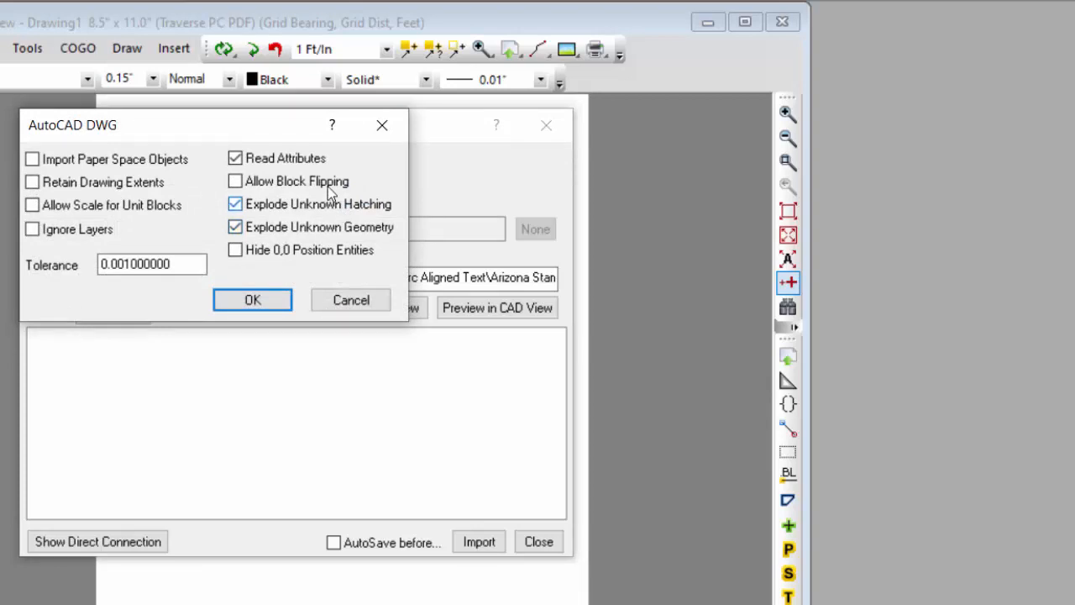
left_click(382, 126)
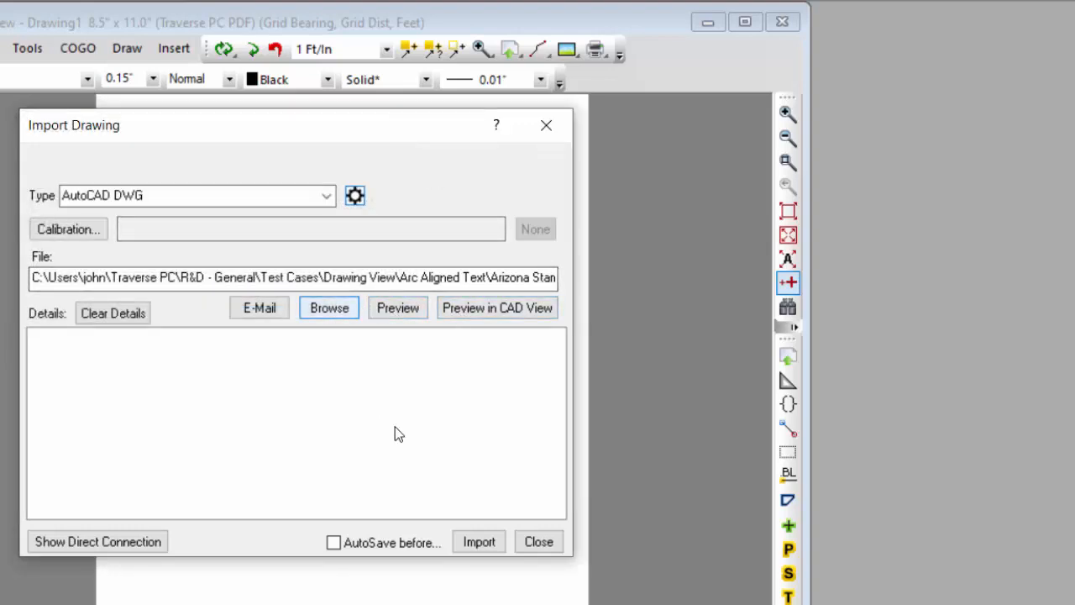
left_click(476, 542)
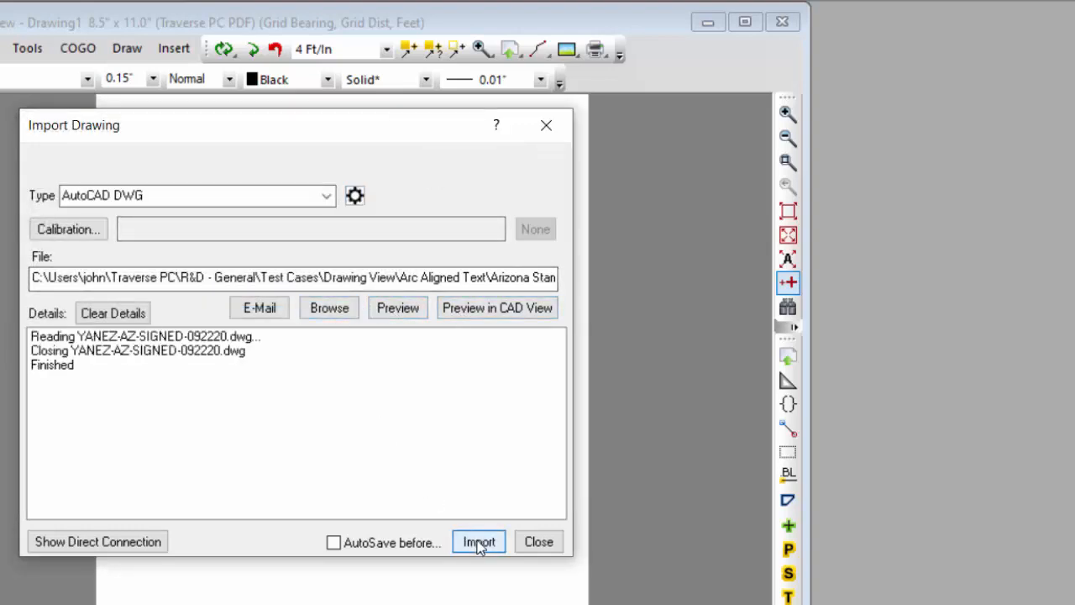
left_click(537, 542)
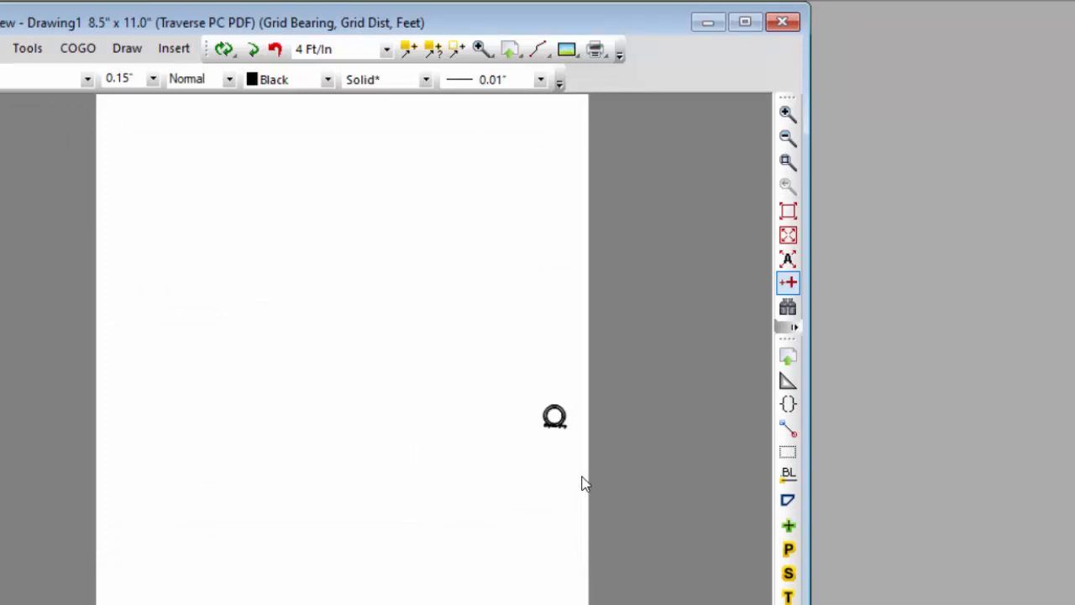
Step: Set the drawing's window extents around the small imported stamp so that it fills the page
left_click(1, 48)
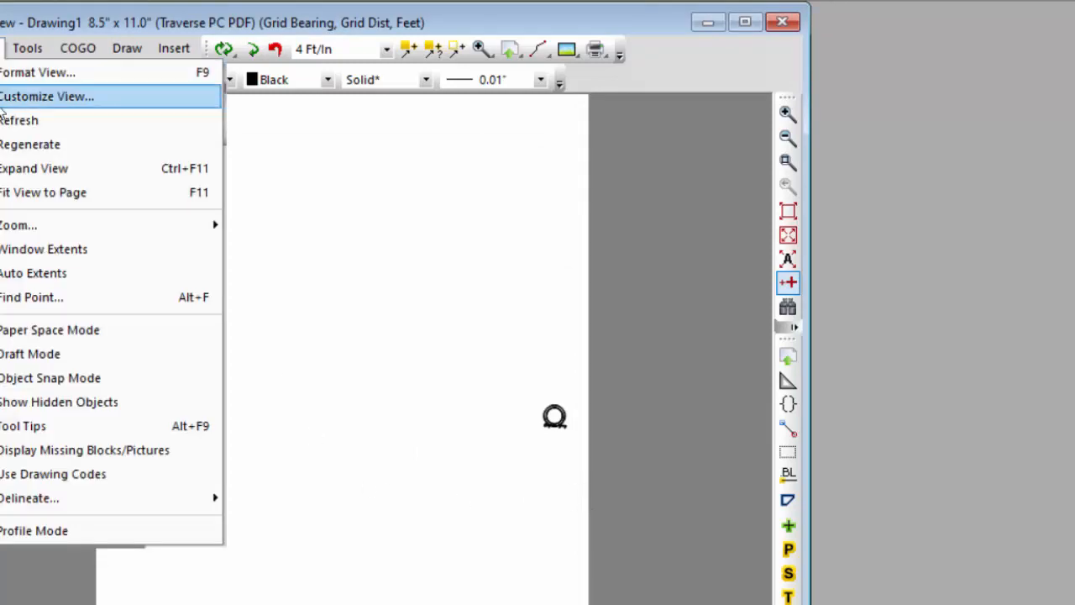
left_click(41, 248)
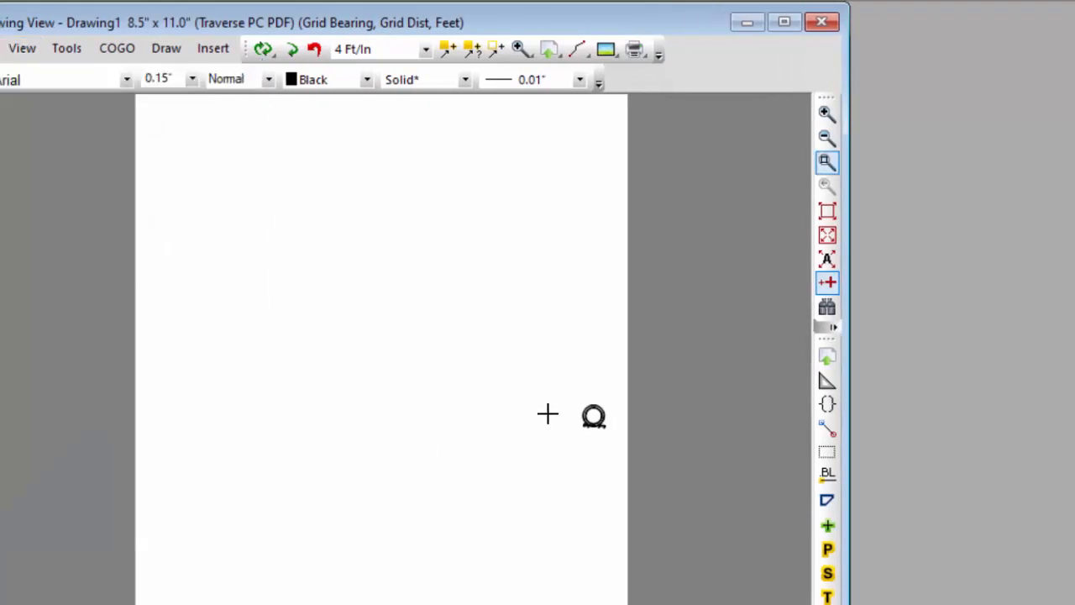
left_click(575, 400)
left_click(609, 433)
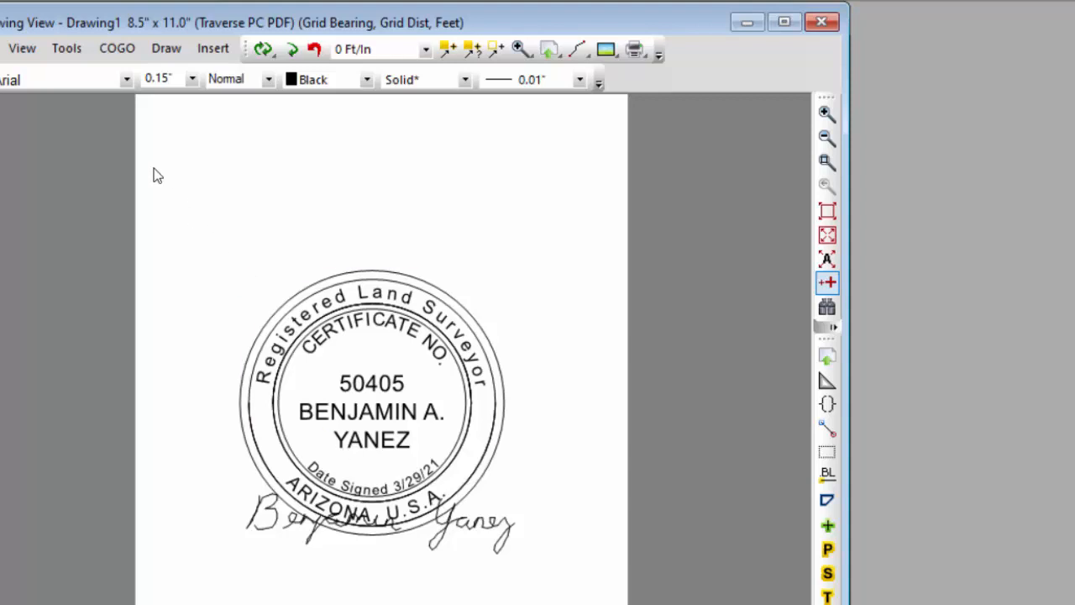
Step: Create a block from all objects of the stamp, including the signature
left_click(66, 49)
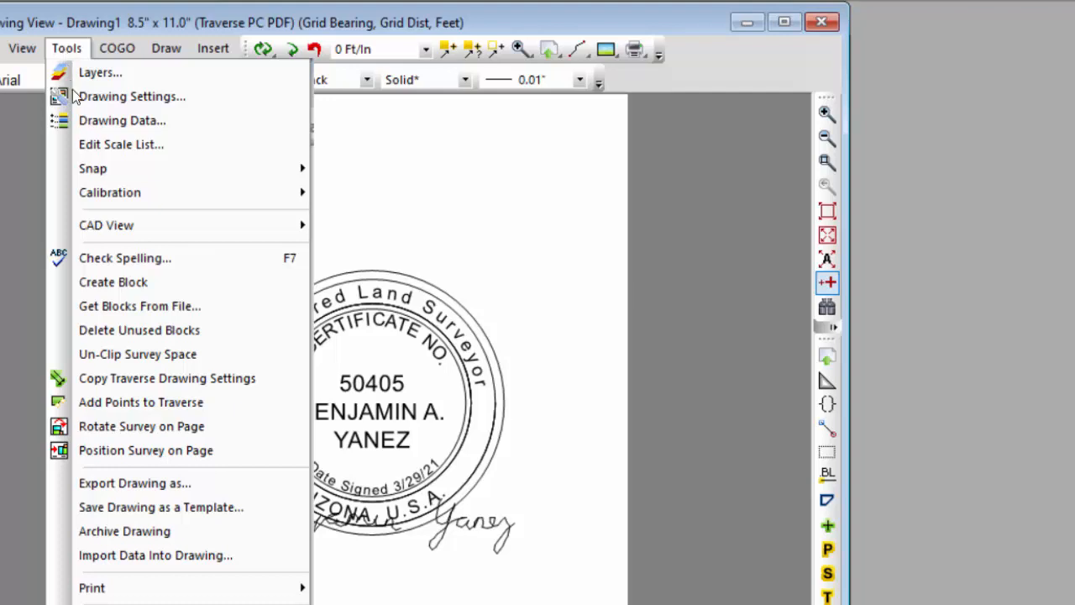
left_click(137, 283)
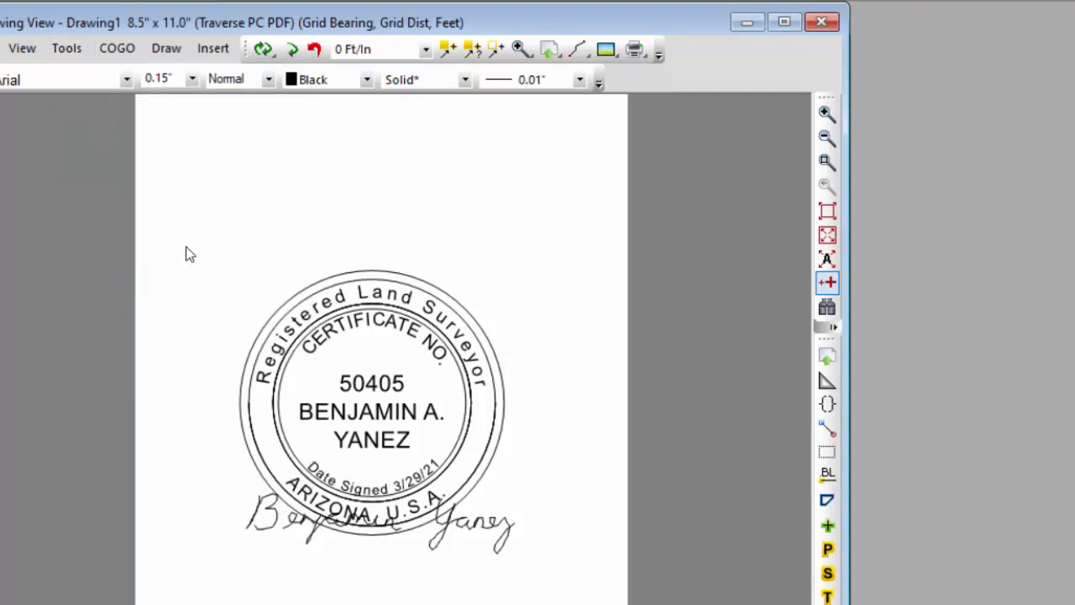
left_click_drag(170, 243, 541, 569)
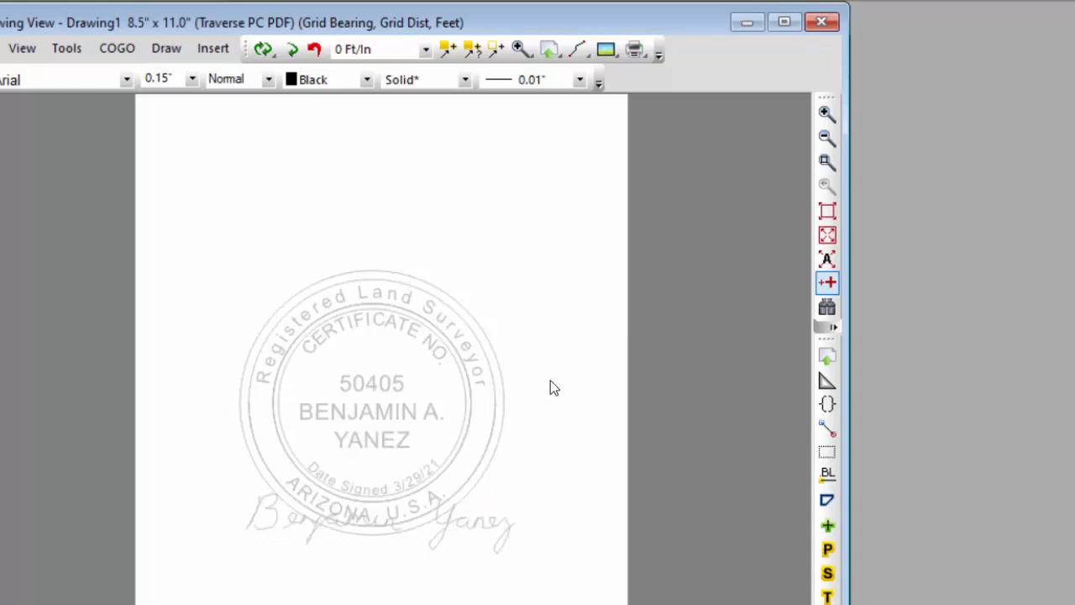
left_click(503, 378)
Step: Save the block over the existing ArizonaStamp.DXF in the Miscellaneous blocks folder, keeping scale 1 and layer 0
left_click(623, 172)
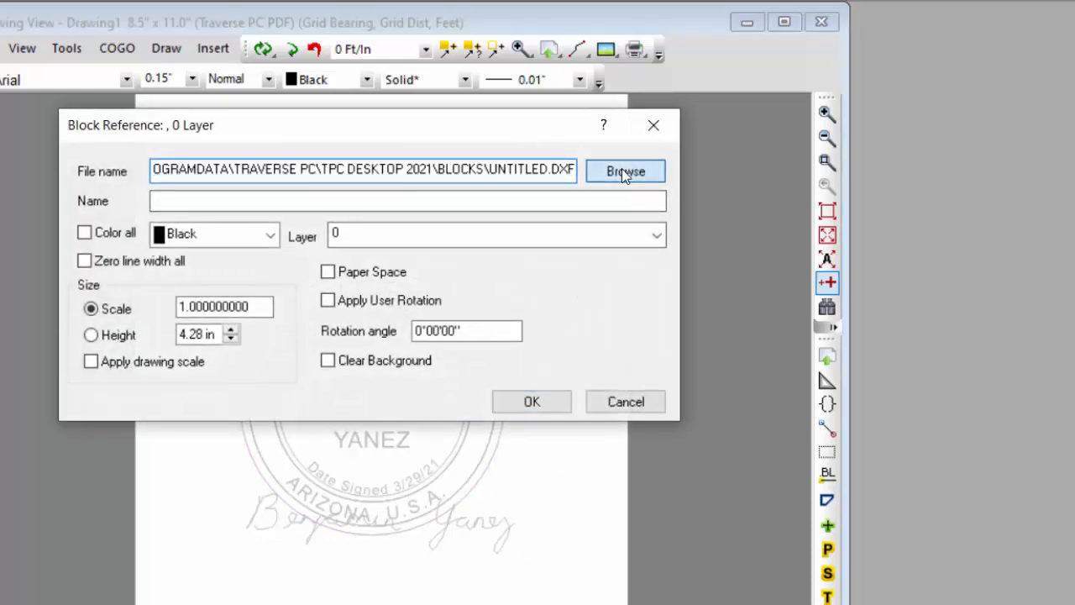
double_click(148, 209)
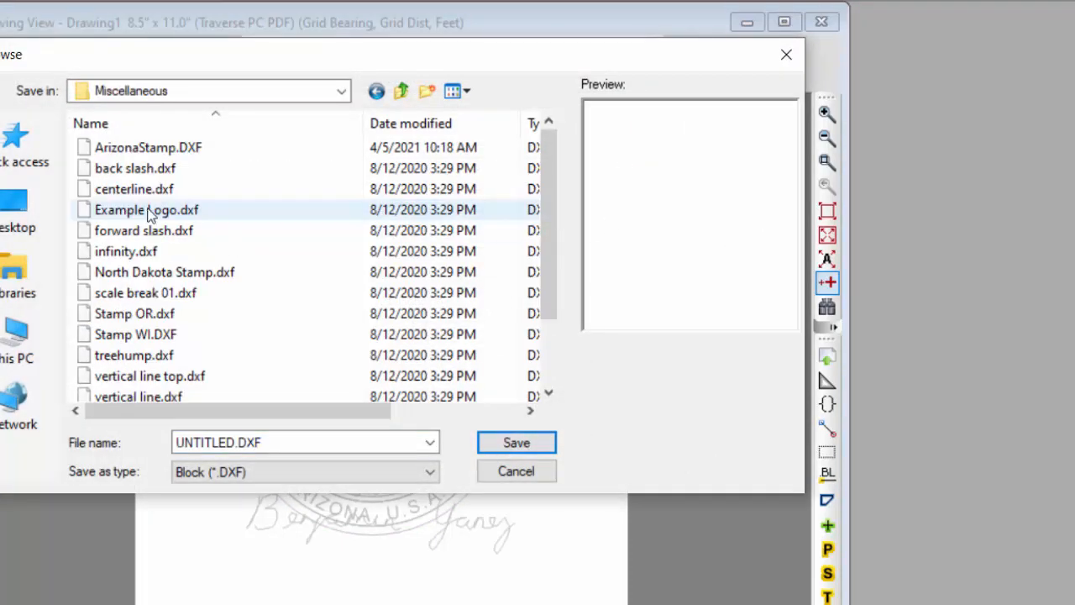
left_click(147, 147)
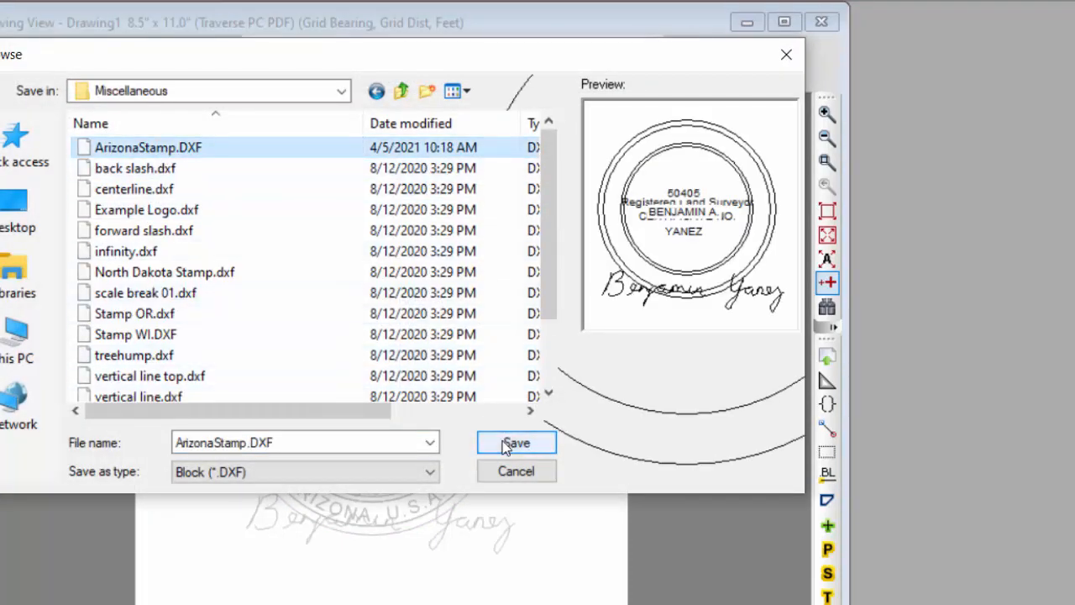
left_click(516, 442)
left_click(830, 351)
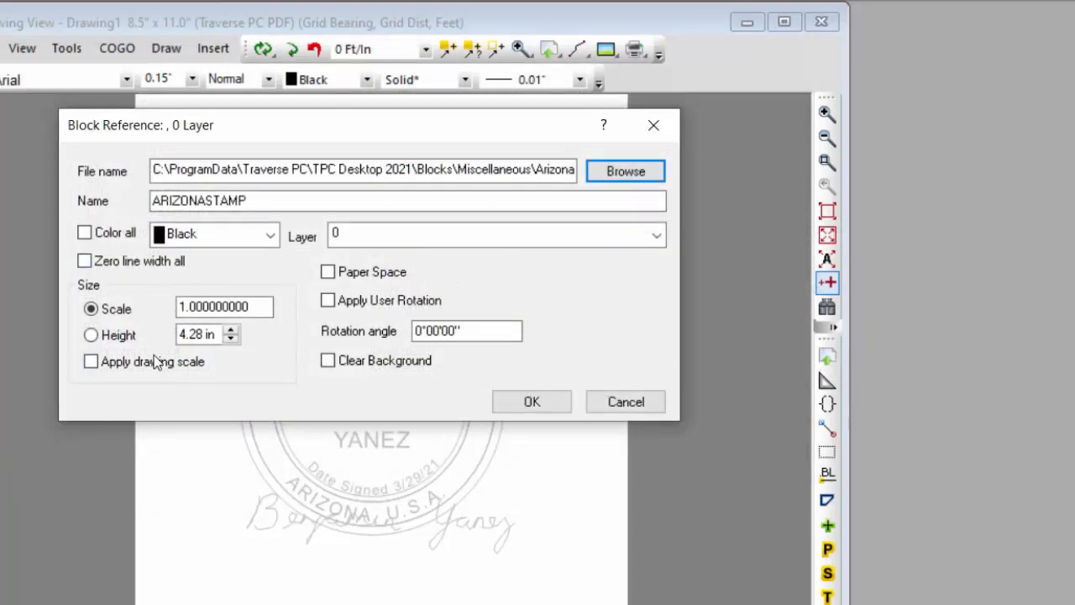
left_click(533, 402)
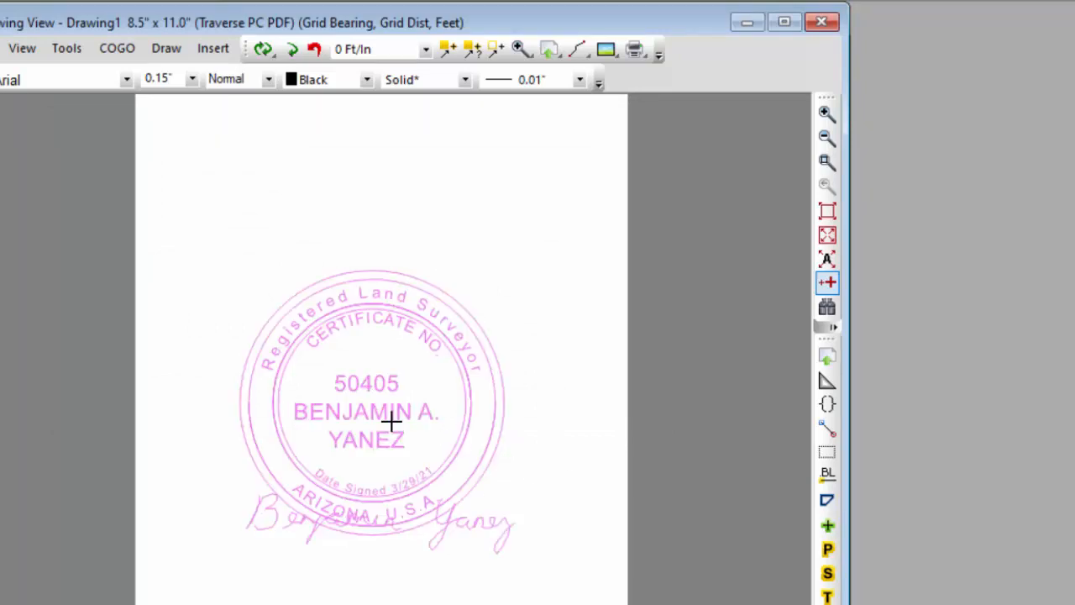
Step: Move the stamp block slightly higher on the page
left_click_drag(386, 412, 451, 388)
mouse_move(476, 350)
left_mouse_down()
mouse_move(319, 288)
mouse_move(367, 319)
mouse_move(344, 356)
mouse_move(373, 334)
left_mouse_up()
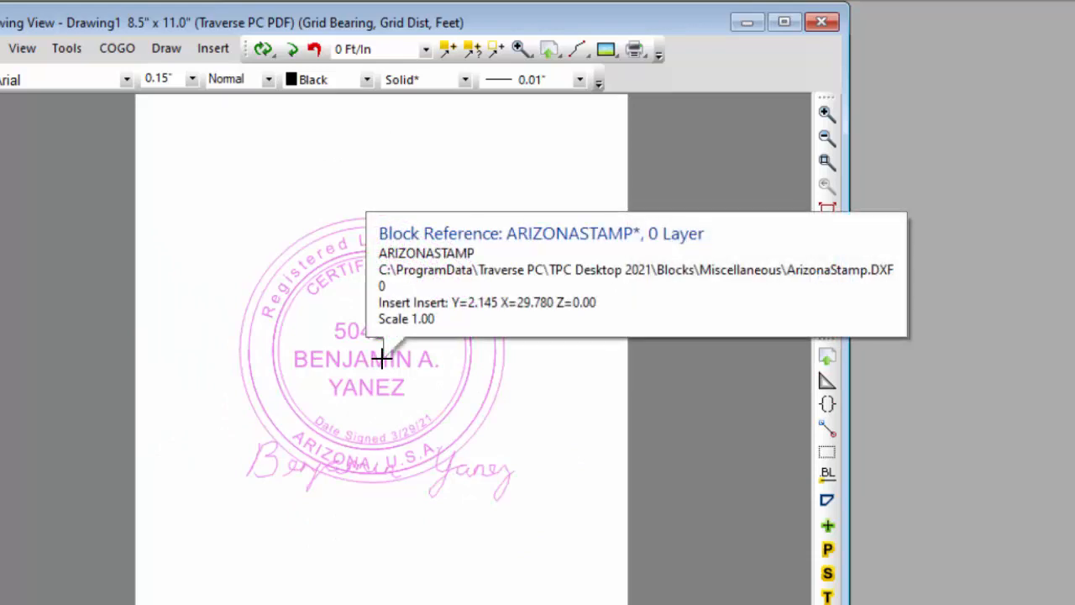
Step: Size the ARIZONASTAMP block reference by a height of 1.5 in and place it in paper space
double_click(382, 359)
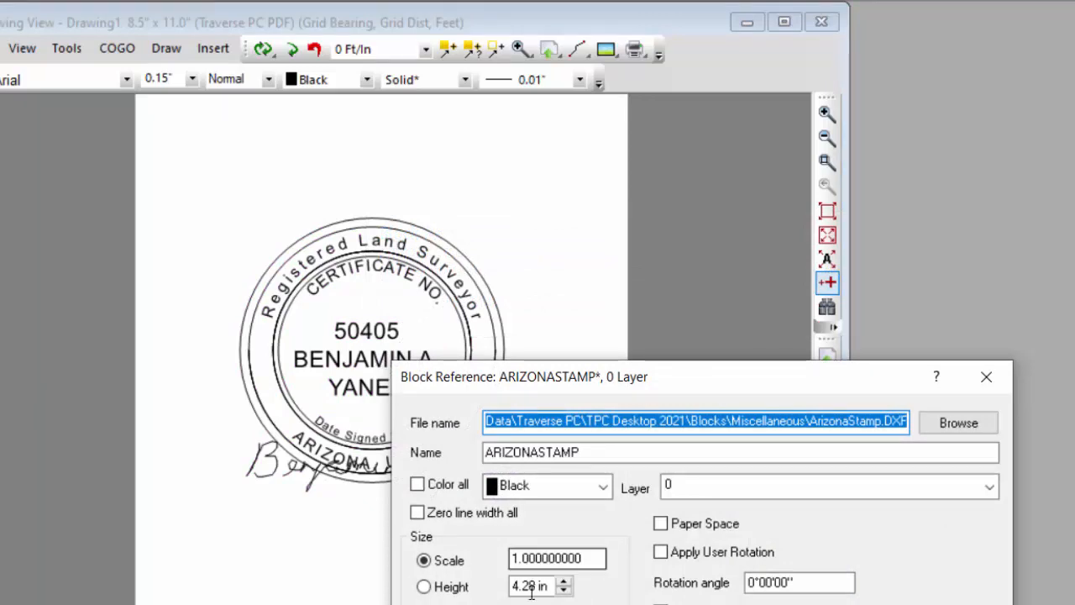
left_click(423, 586)
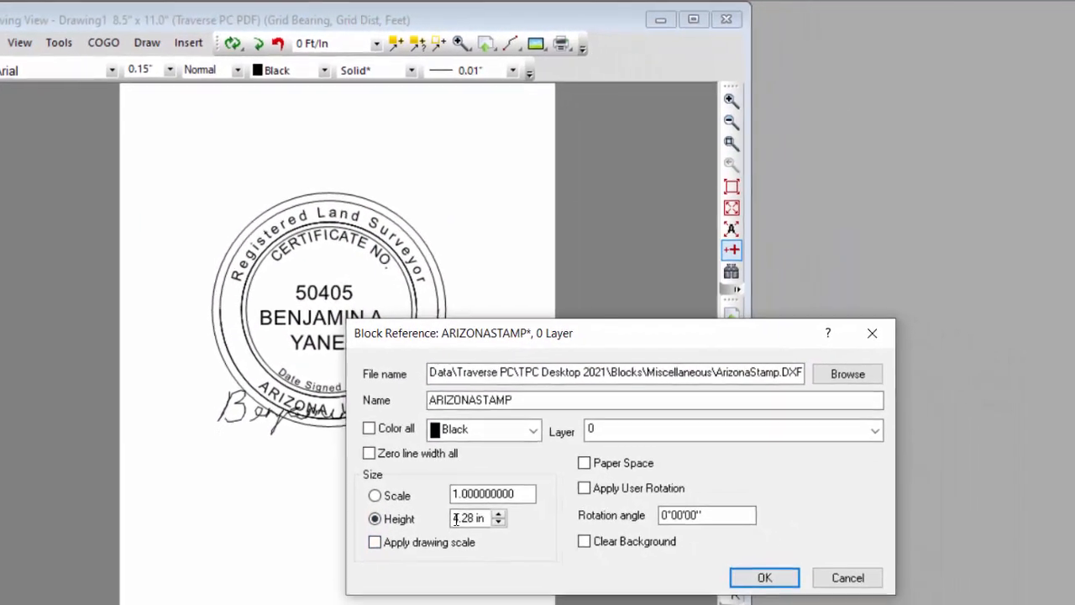
left_click(451, 514)
key("shift+Right")
key("shift+Right")
key("shift+Right")
key("shift+Right")
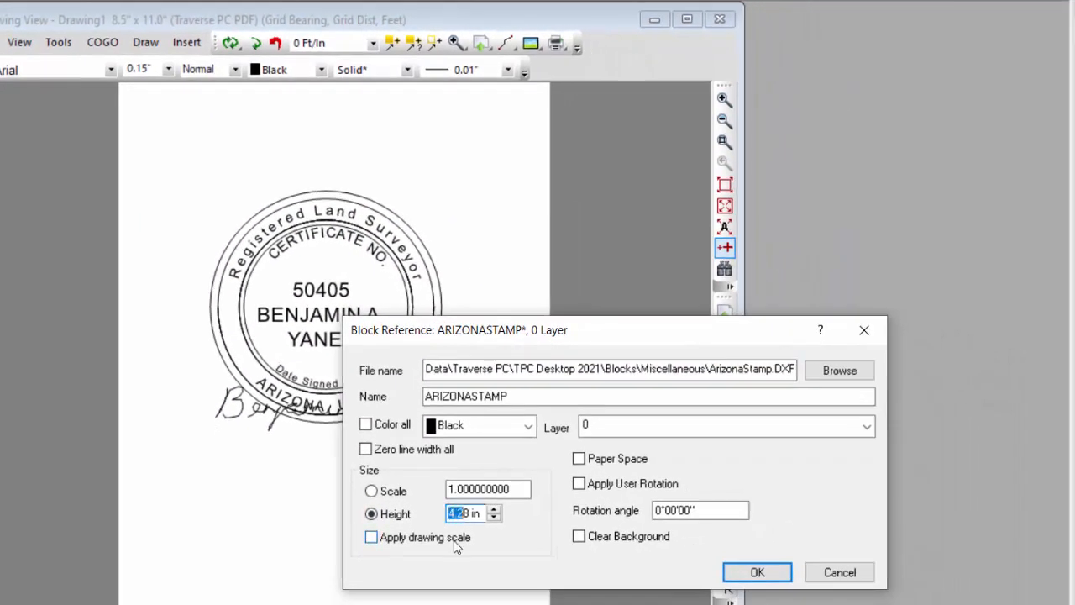
type("1.5")
key("Tab")
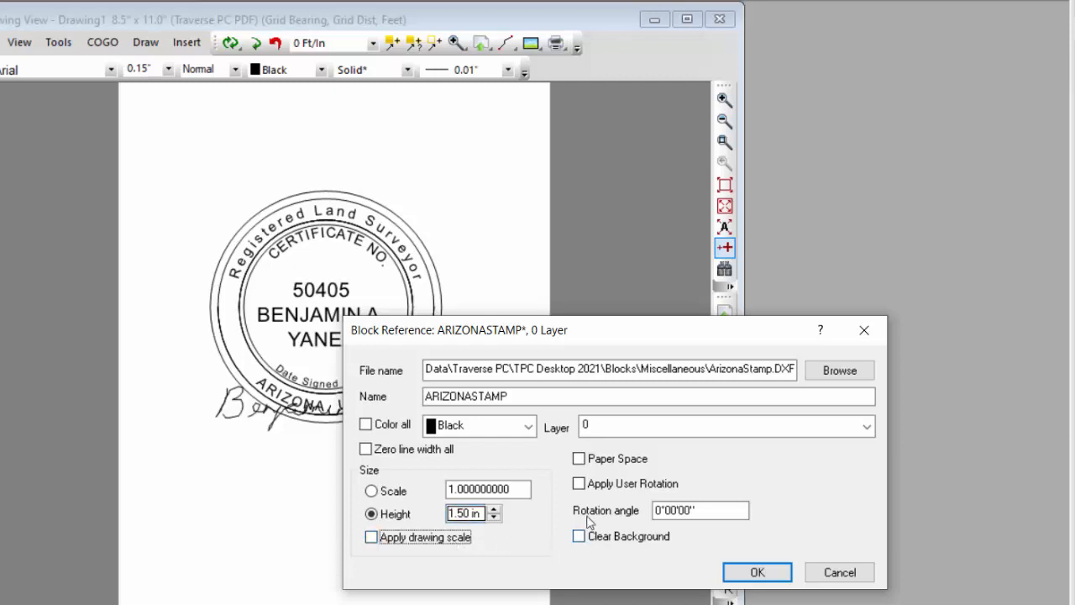
left_click(578, 459)
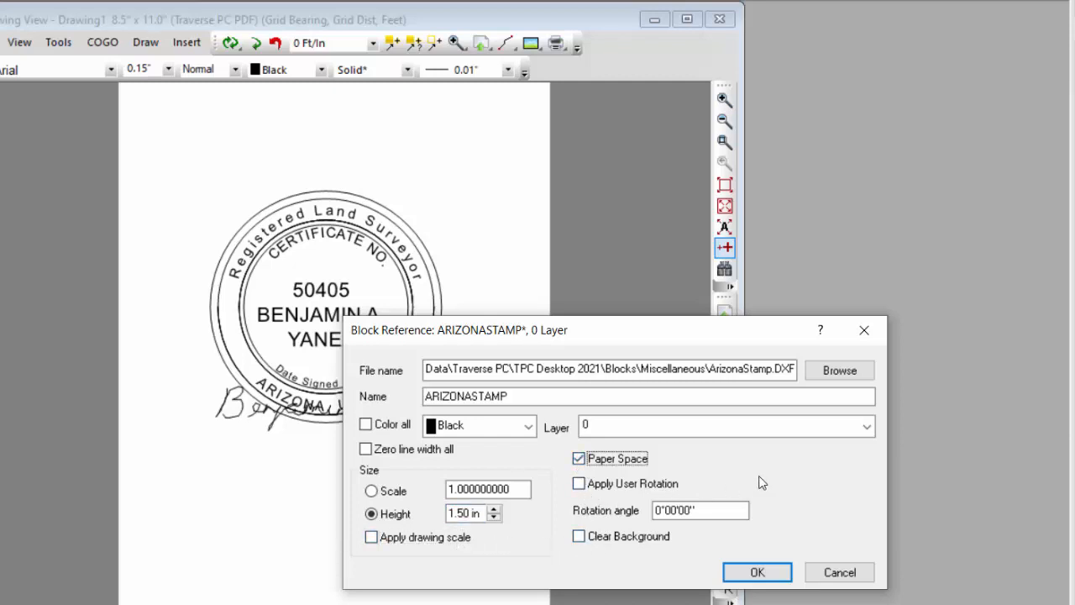
left_click(771, 571)
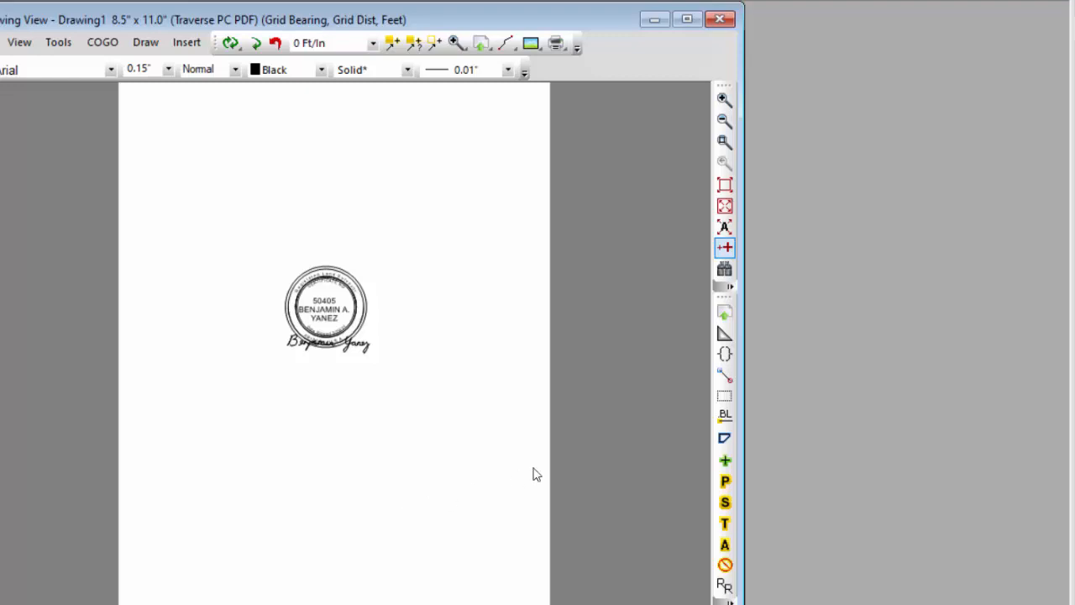
Step: Create a new plan view drawing named Drawing2 from the default.drt template
left_click(725, 482)
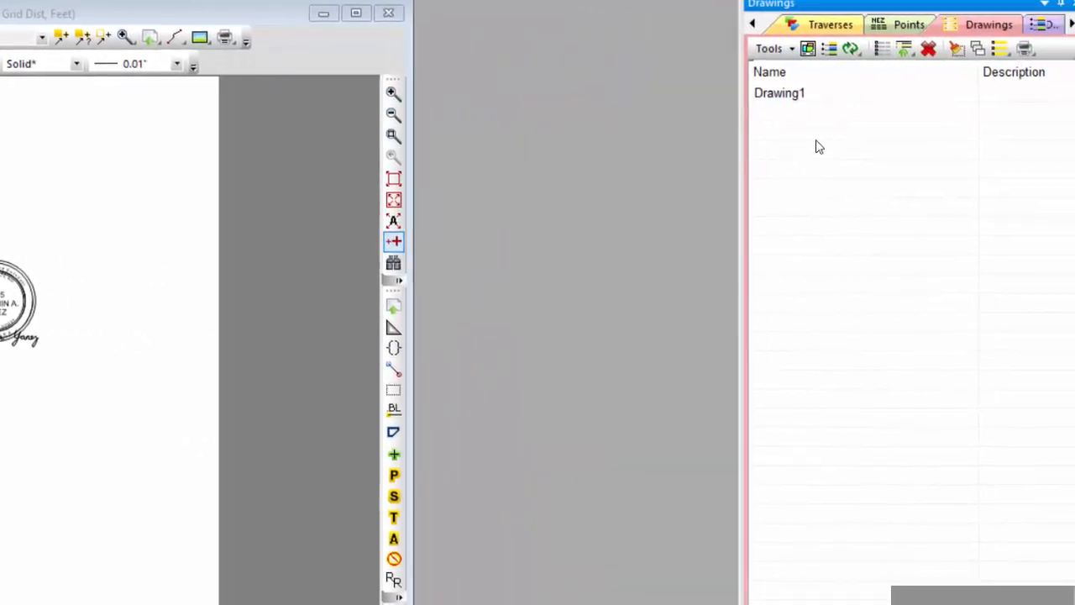
double_click(816, 140)
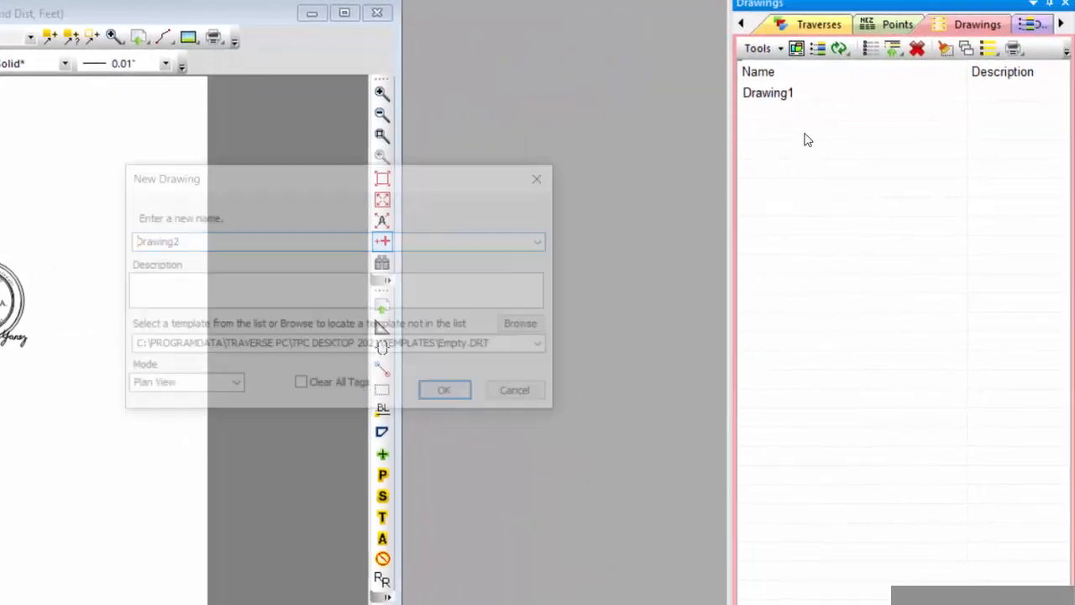
left_click(545, 345)
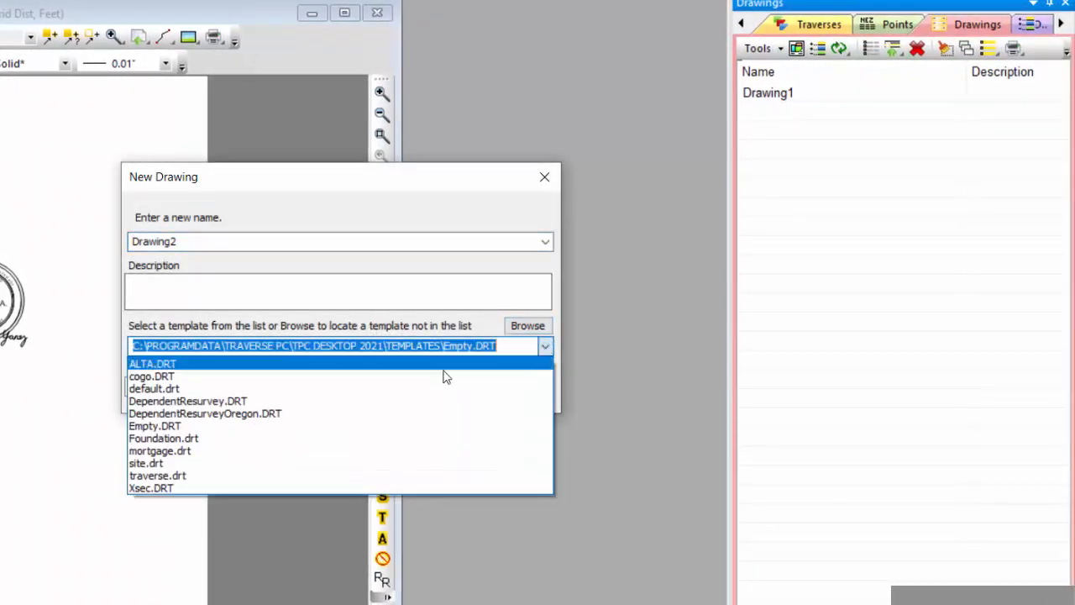
left_click(192, 389)
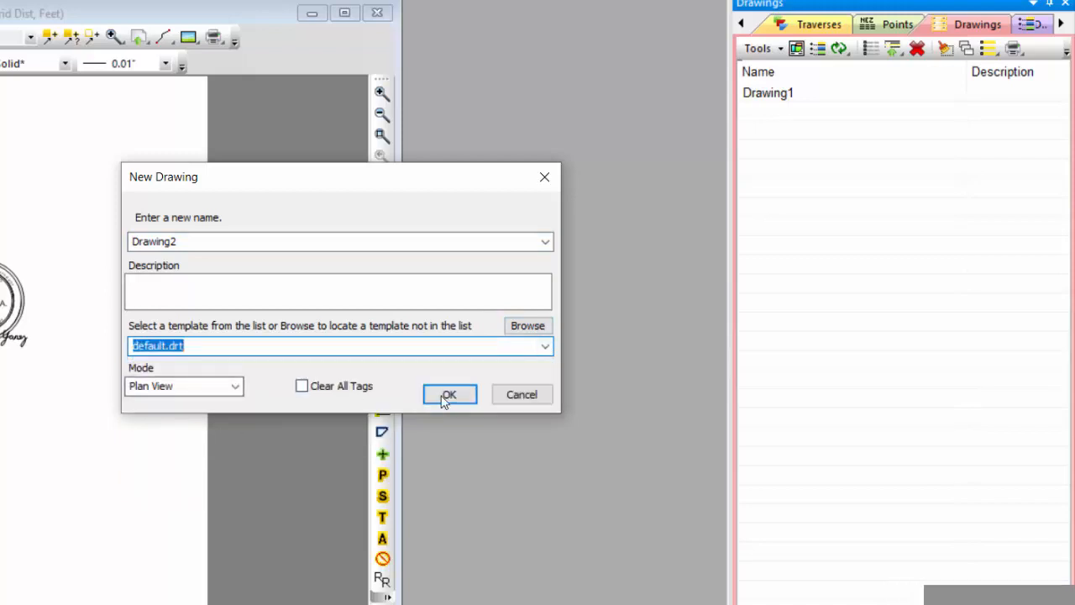
left_click(446, 394)
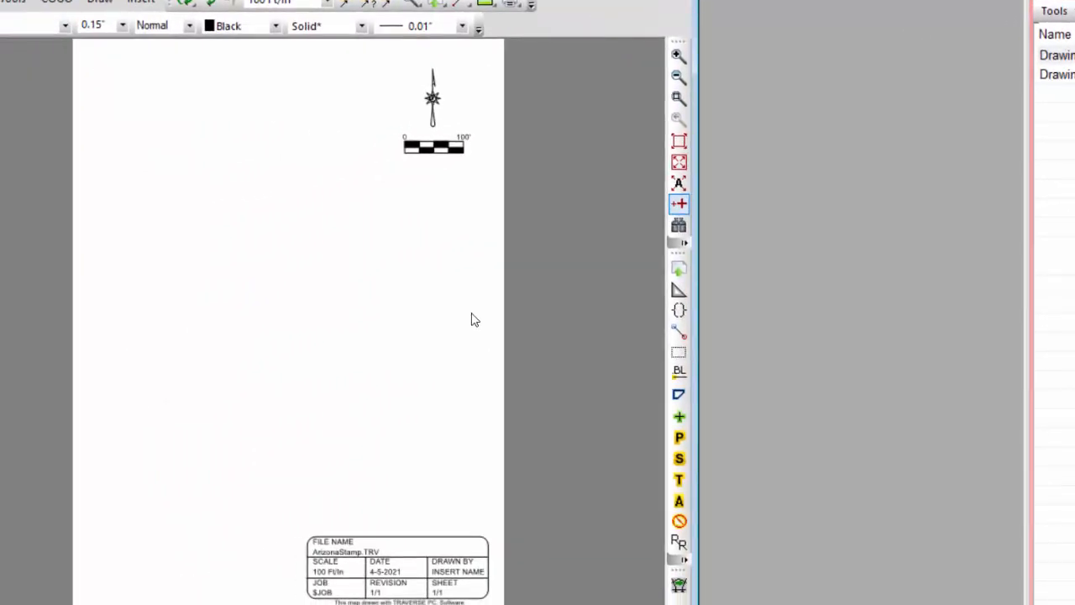
Step: Insert the ArizonaStamp.DXF block from the Miscellaneous blocks folder and place it just above the title block
left_click(486, 3)
left_click(487, 46)
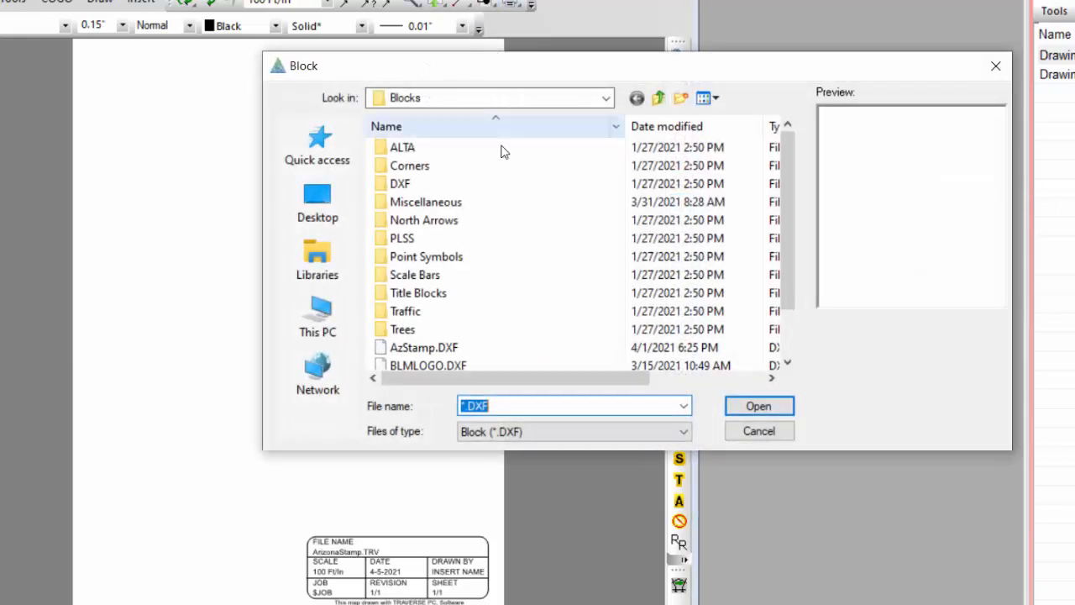
double_click(439, 201)
left_click(433, 150)
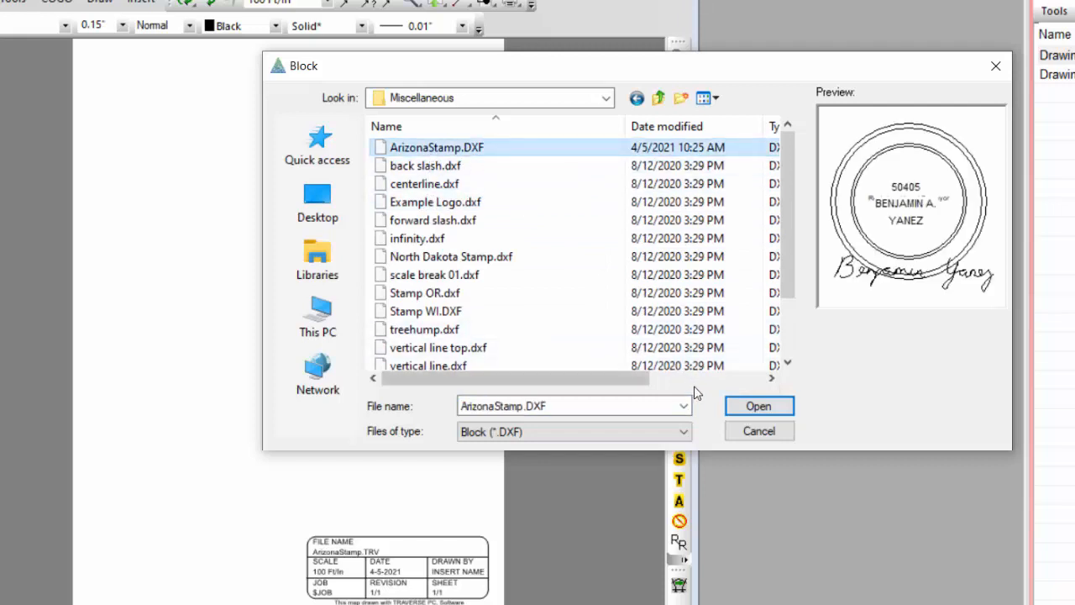
left_click(758, 406)
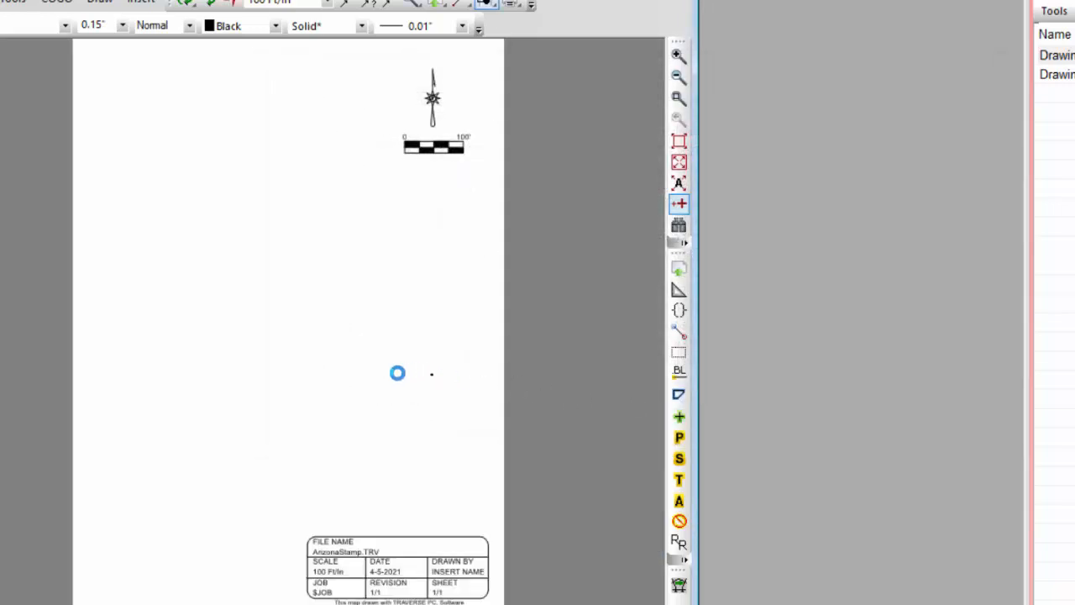
left_click(415, 458)
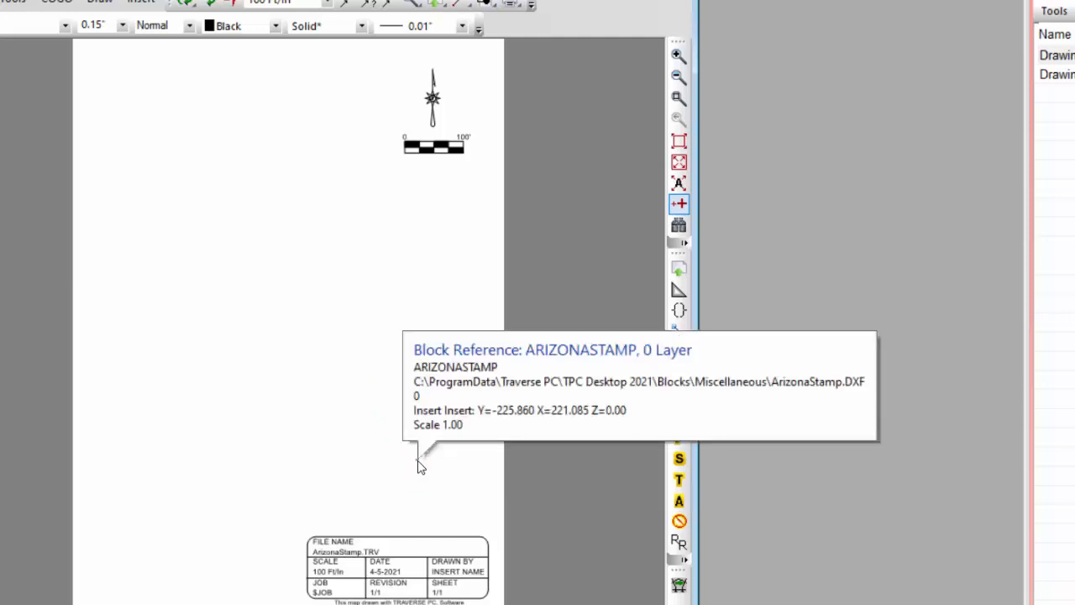
Step: Size the inserted ARIZONASTAMP block reference by a height of 1.5 in and put it in paper space
double_click(417, 463)
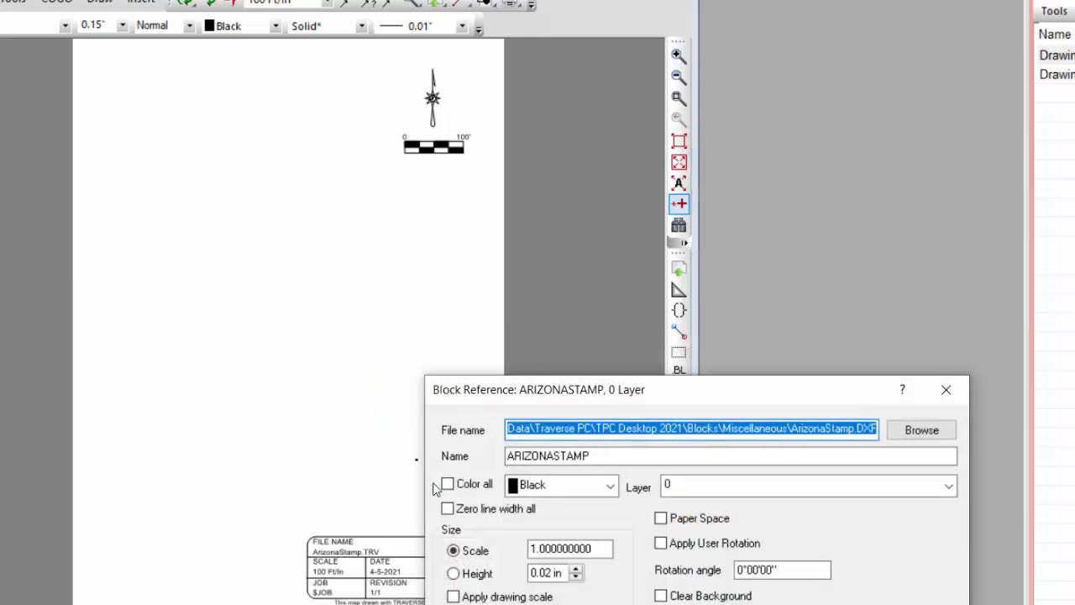
left_click(473, 578)
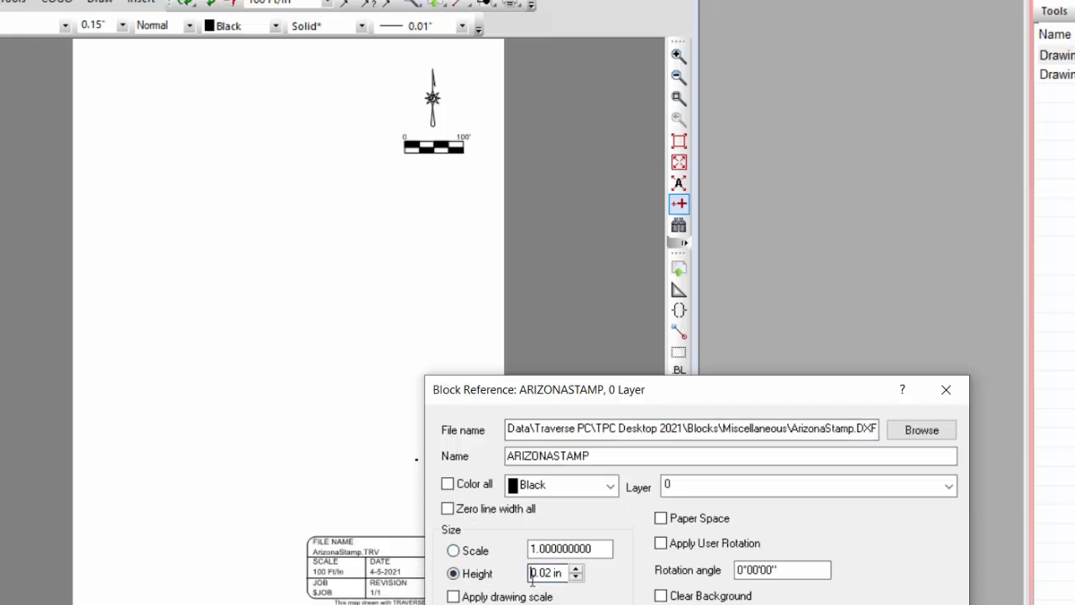
left_click_drag(530, 573, 544, 572)
key("BackSpace")
type("1.5")
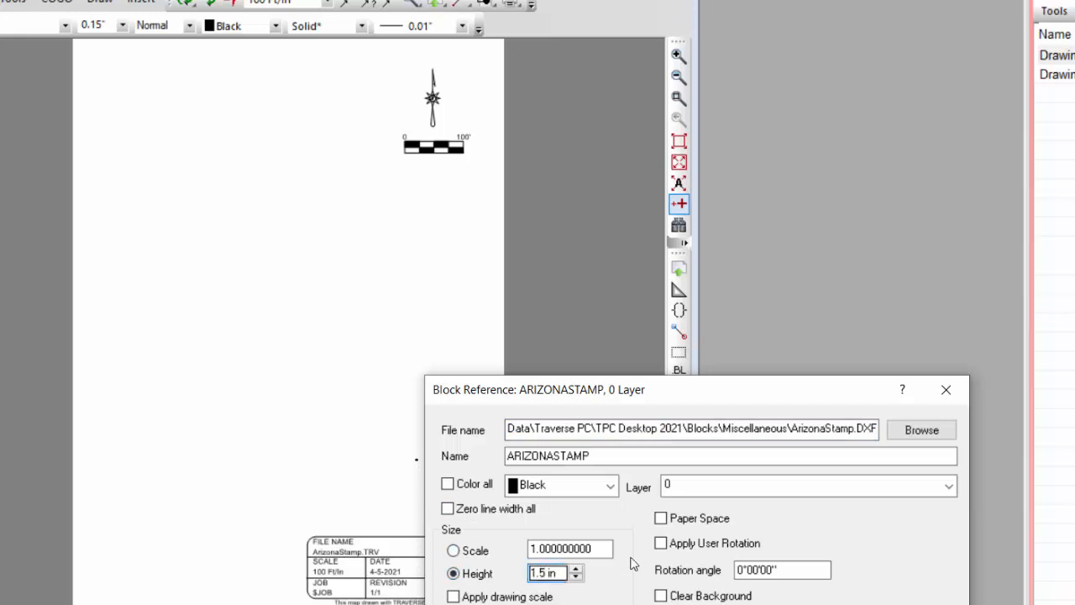
left_click(662, 520)
key("Return")
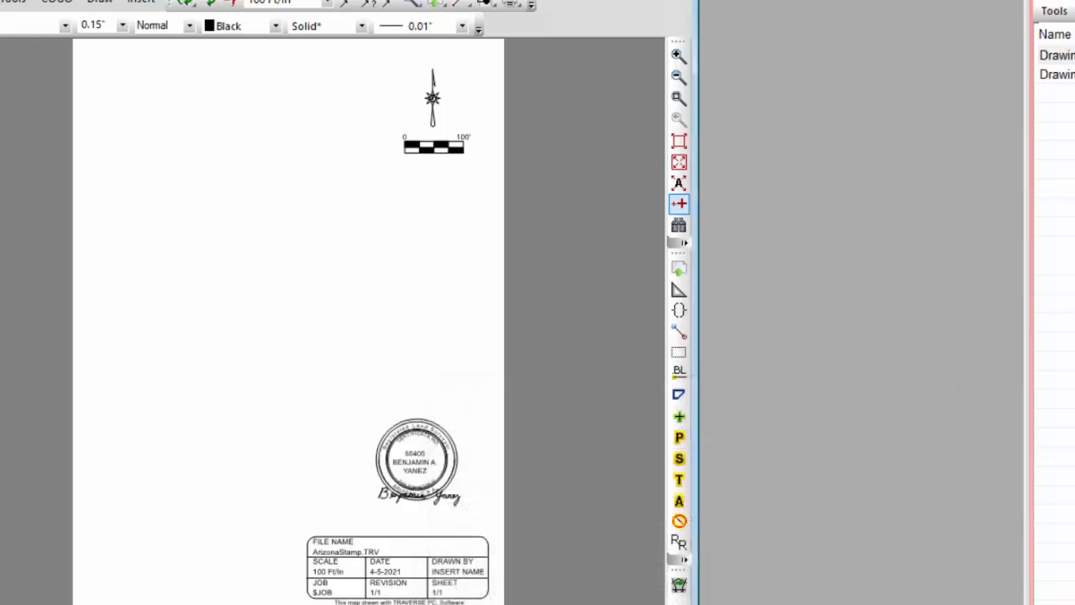
Step: Convert the stamp block reference above the title block to a group and deselect it
left_click(679, 98)
mouse_move(358, 396)
left_mouse_down()
mouse_move(352, 407)
mouse_move(480, 524)
left_mouse_up()
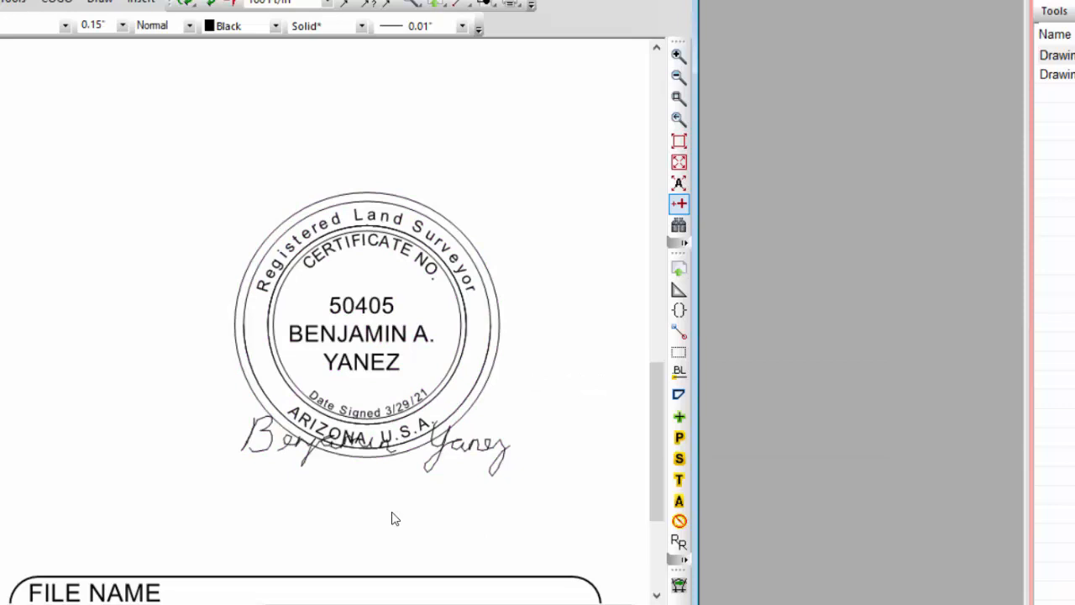
right_click(390, 427)
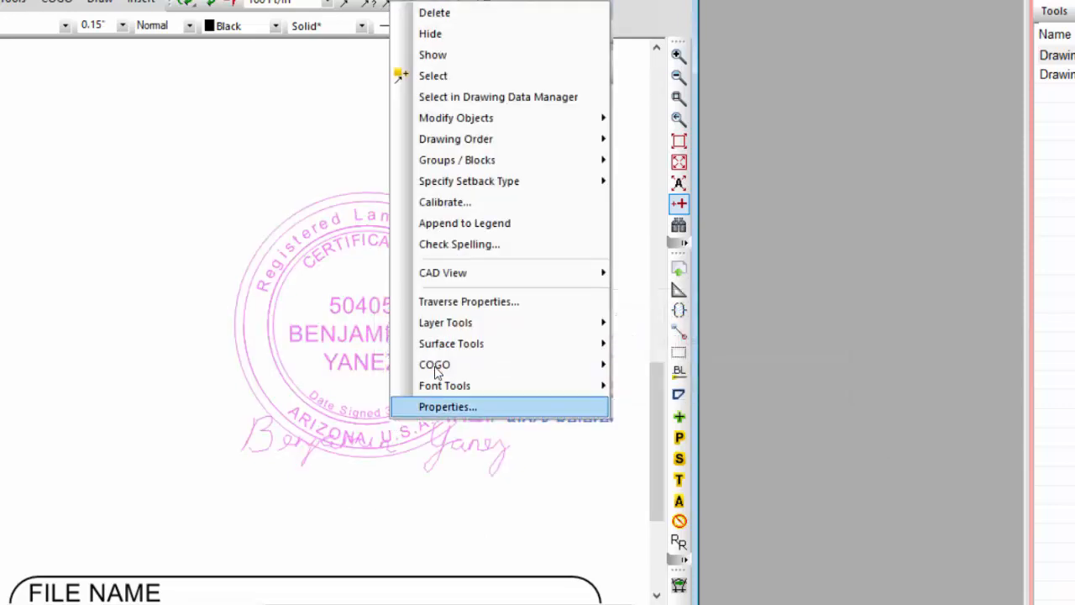
mouse_move(470, 123)
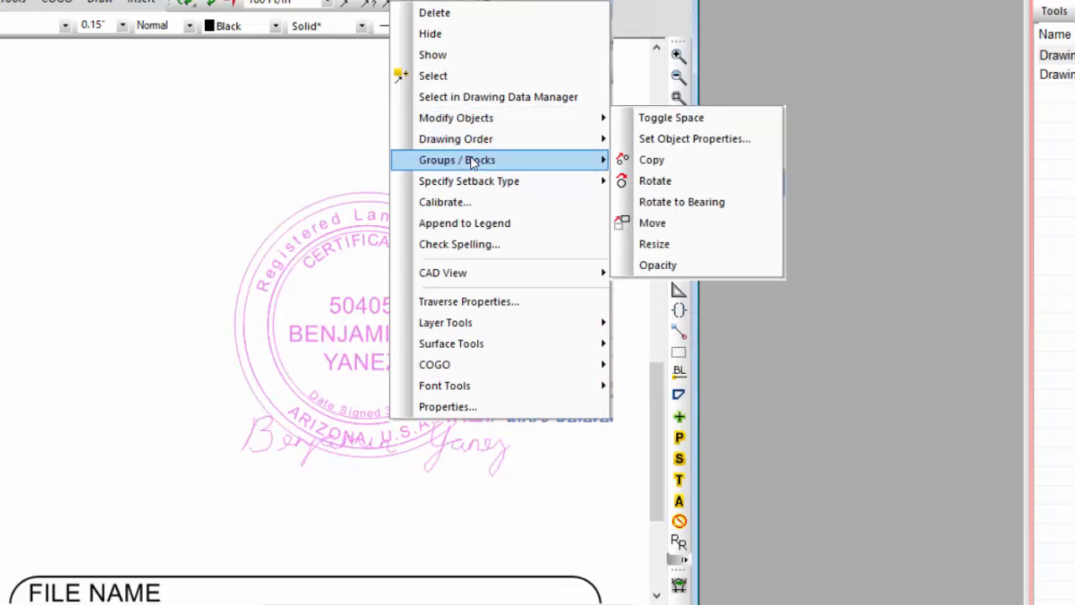
mouse_move(470, 158)
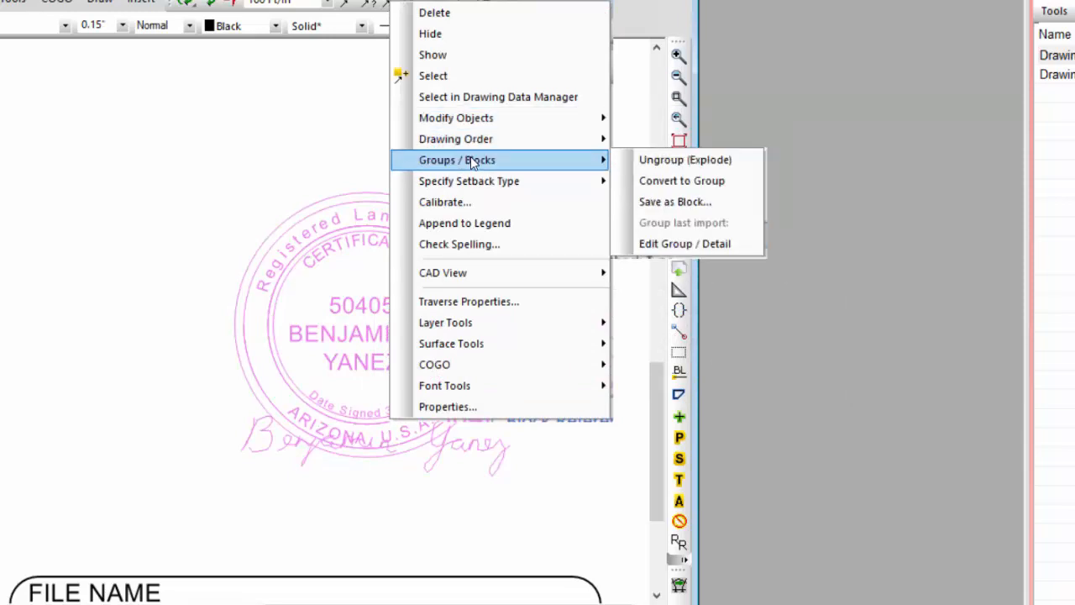
left_click(677, 180)
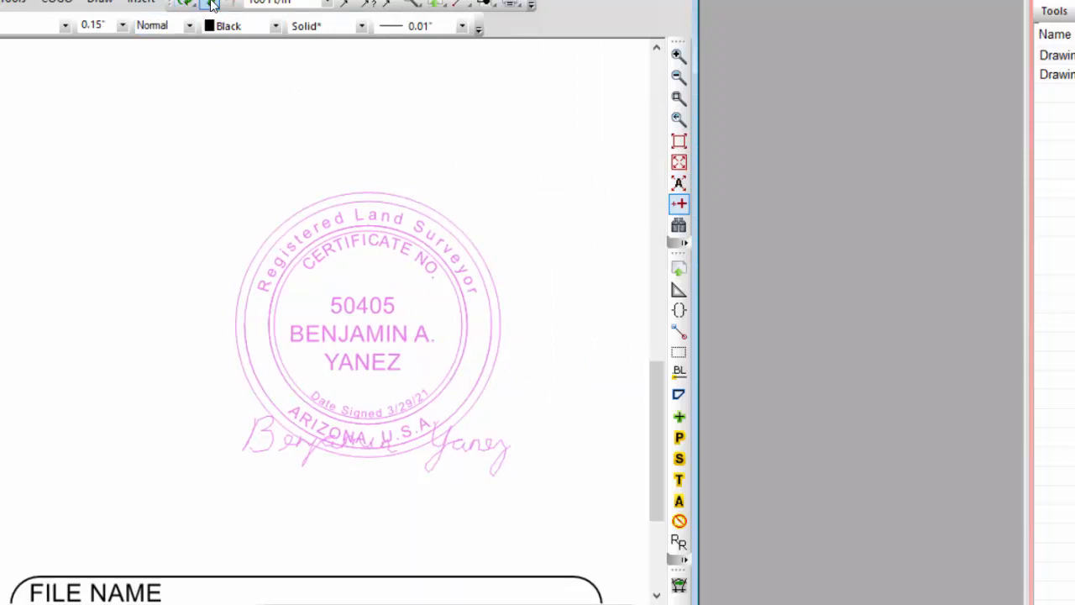
left_click(547, 194)
left_click(397, 405)
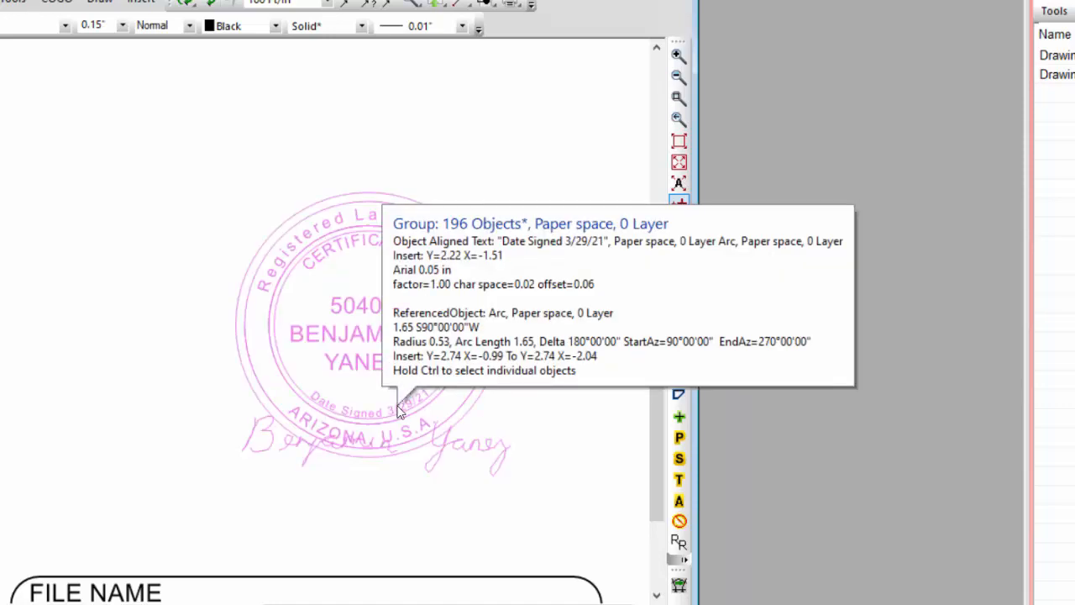
key("Escape")
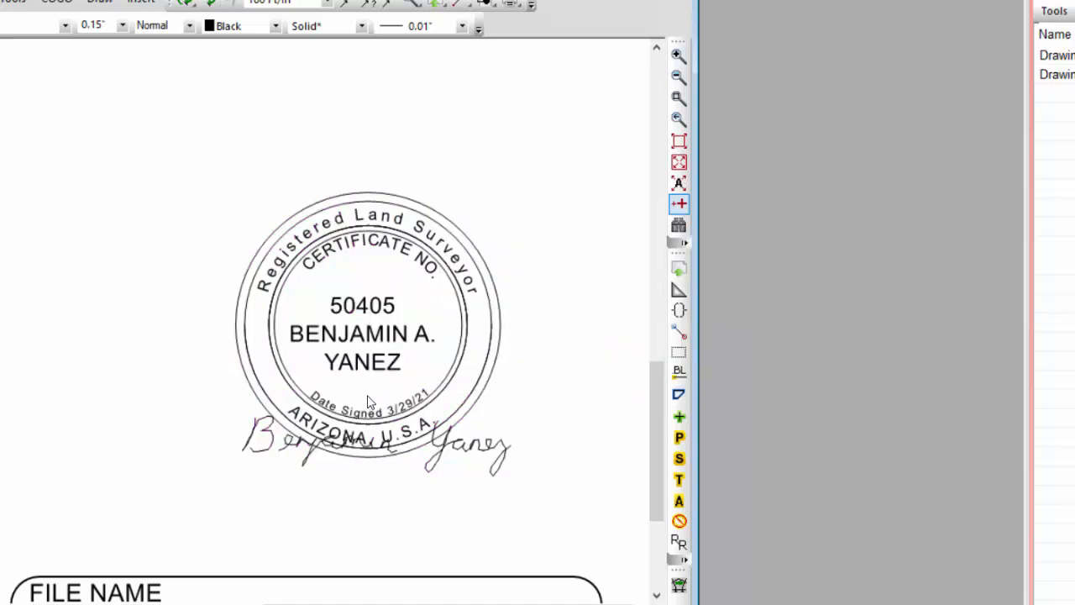
Step: Change the arc-aligned date text inside the stamp to "Date Signed 4/5/21"
mouse_move(380, 417)
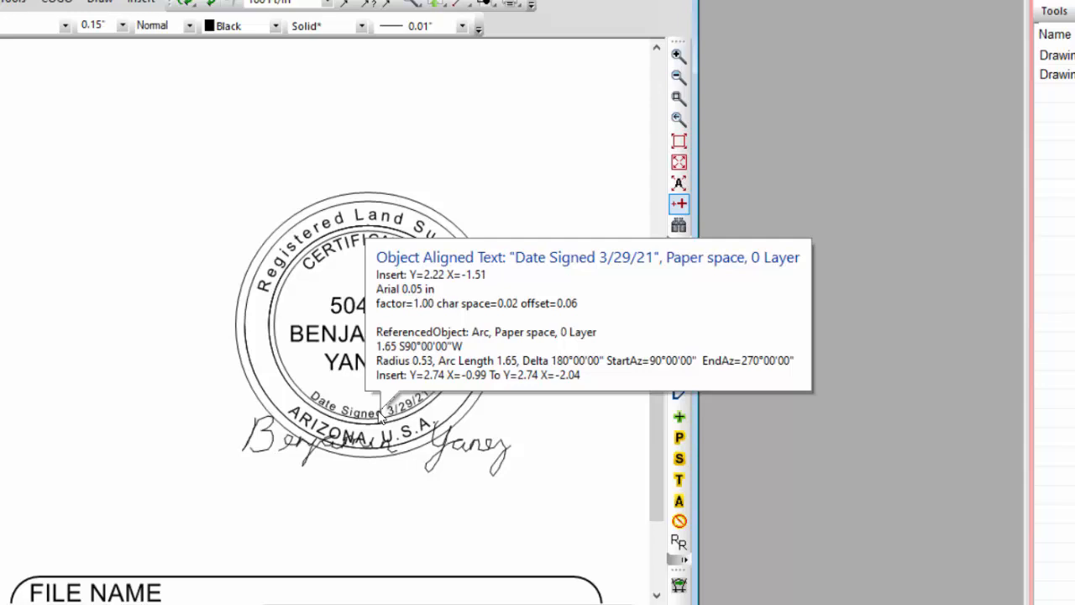
double_click(380, 416)
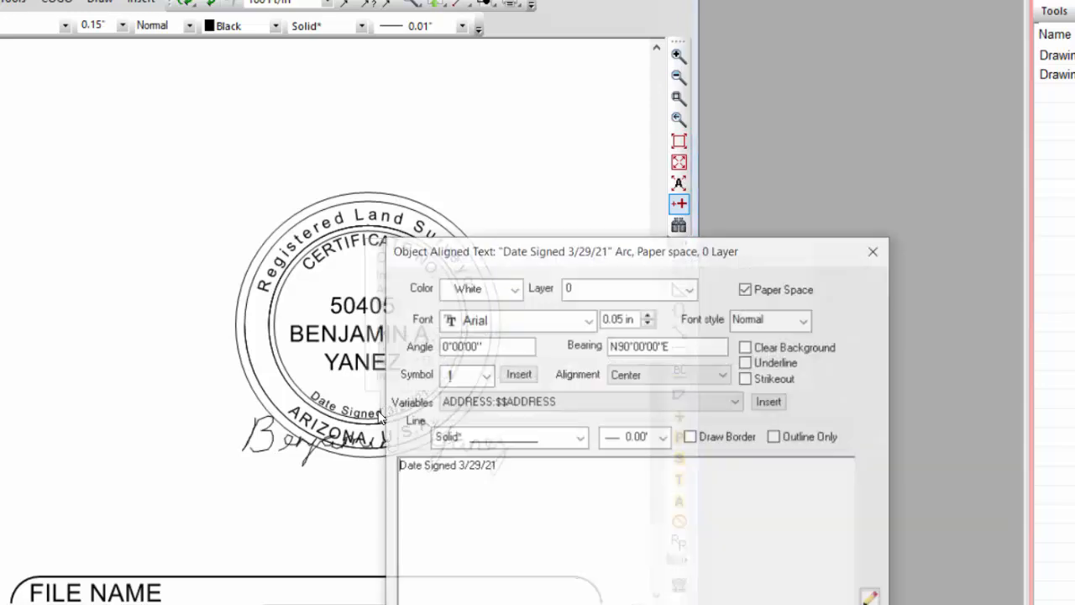
left_click(459, 465)
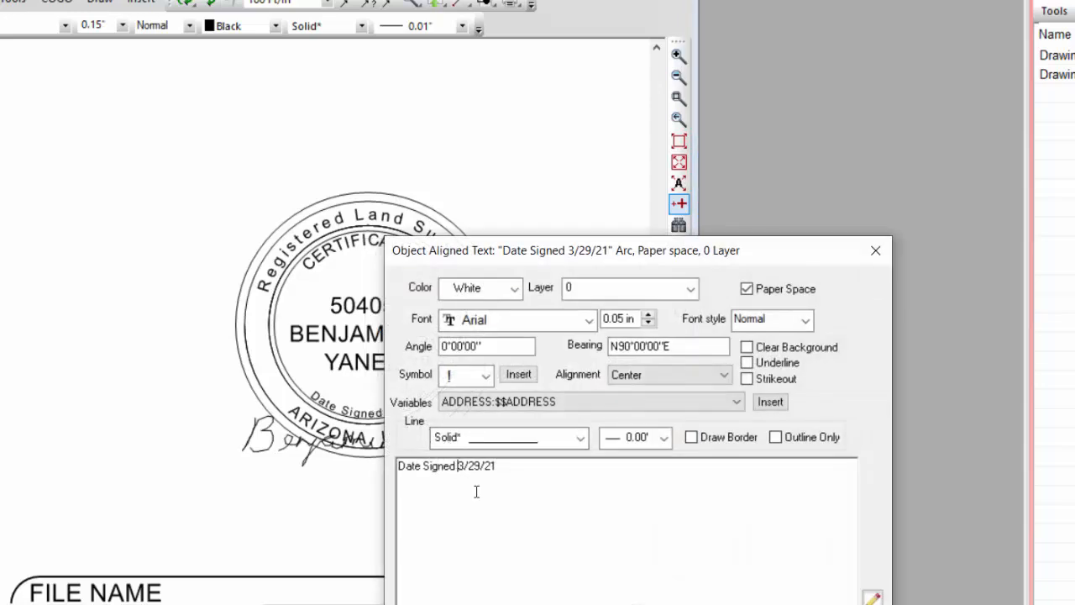
key("Delete")
type("4")
key("Right")
type("5")
key("Delete")
key("Delete")
left_click(620, 602)
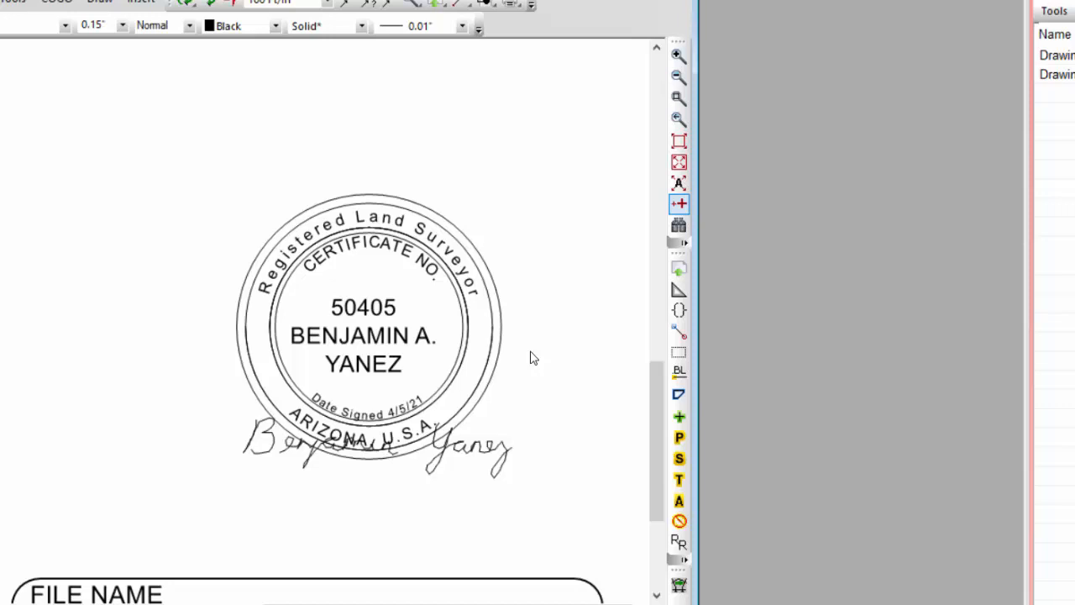
scroll(531, 355, "down", 2)
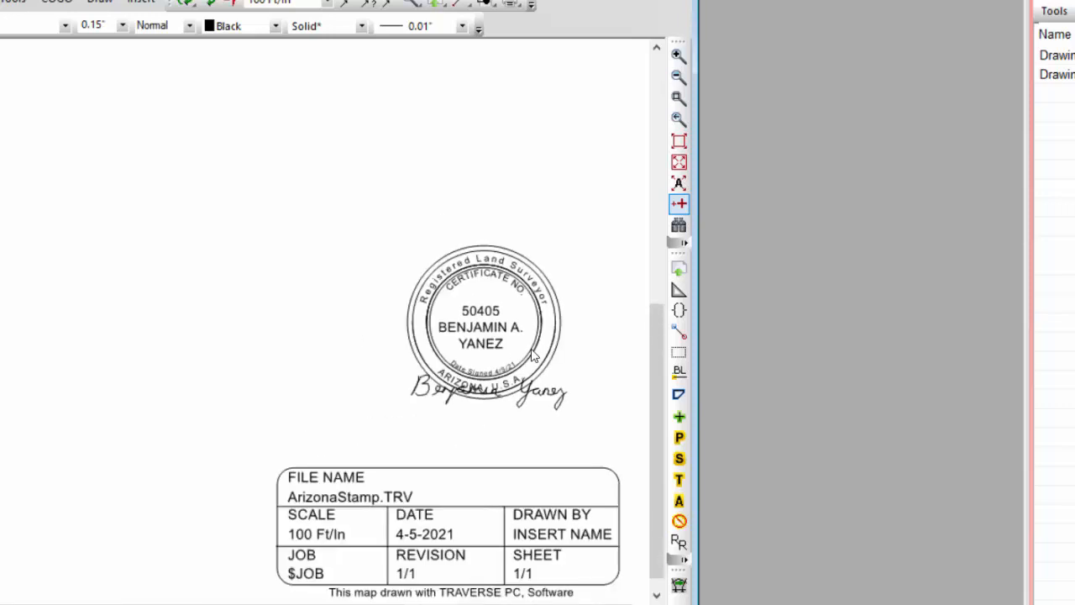
left_click(678, 140)
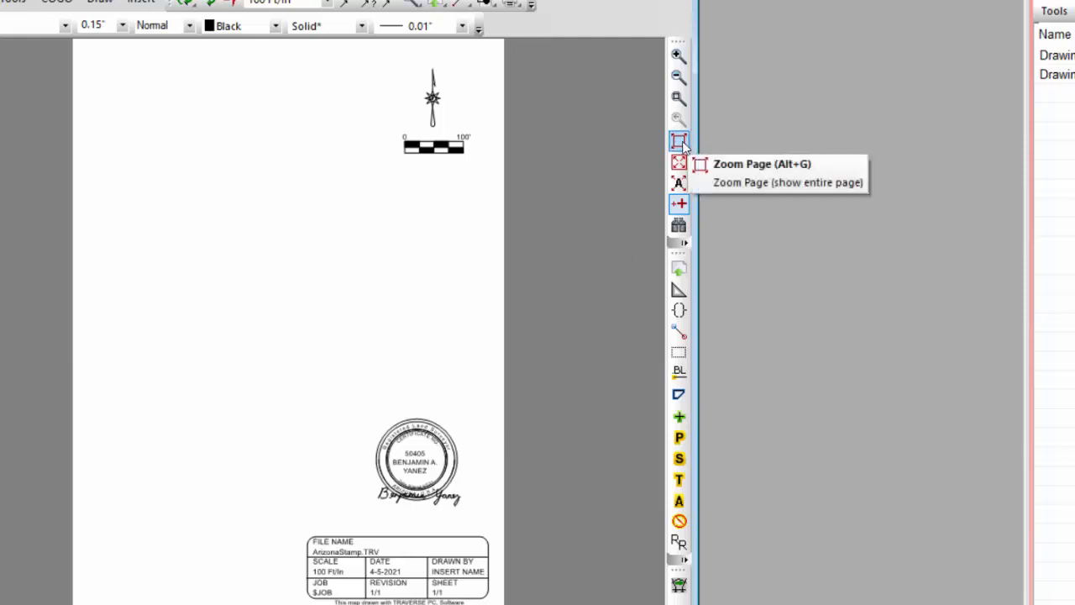
left_click(679, 99)
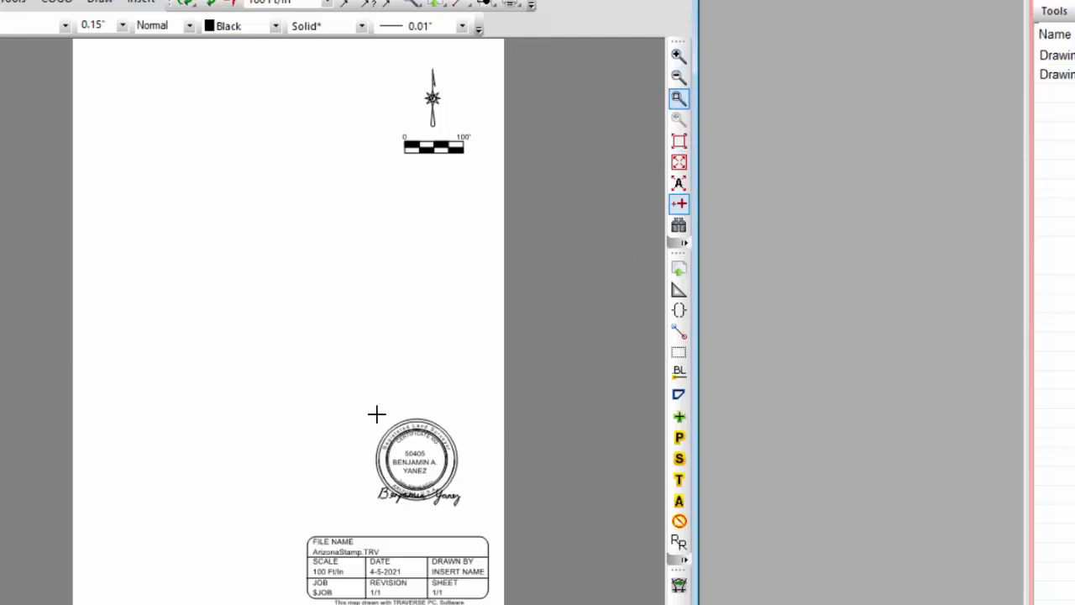
left_click_drag(344, 407, 497, 542)
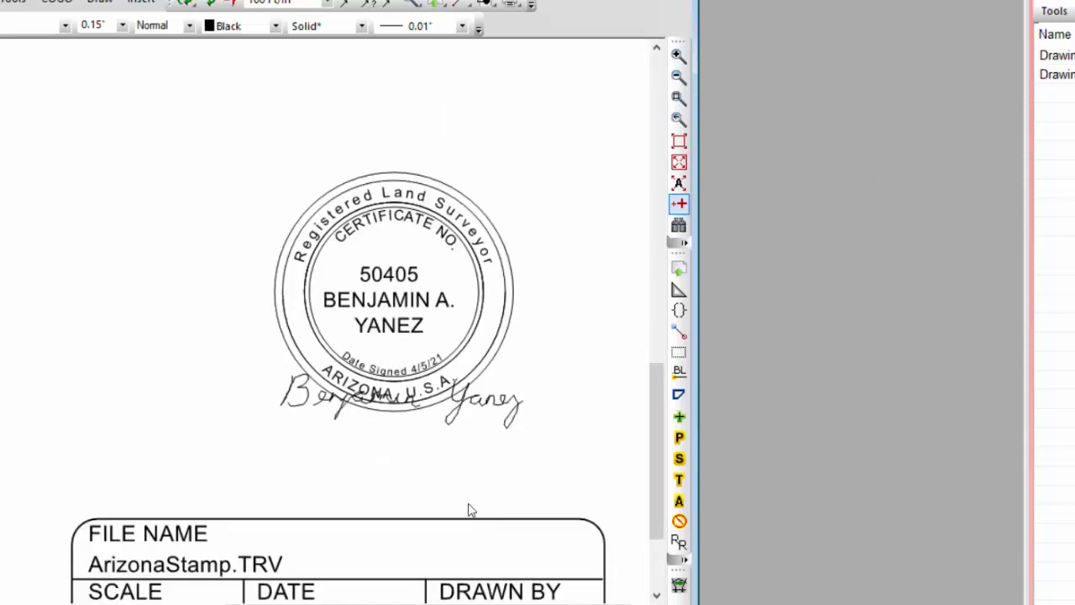